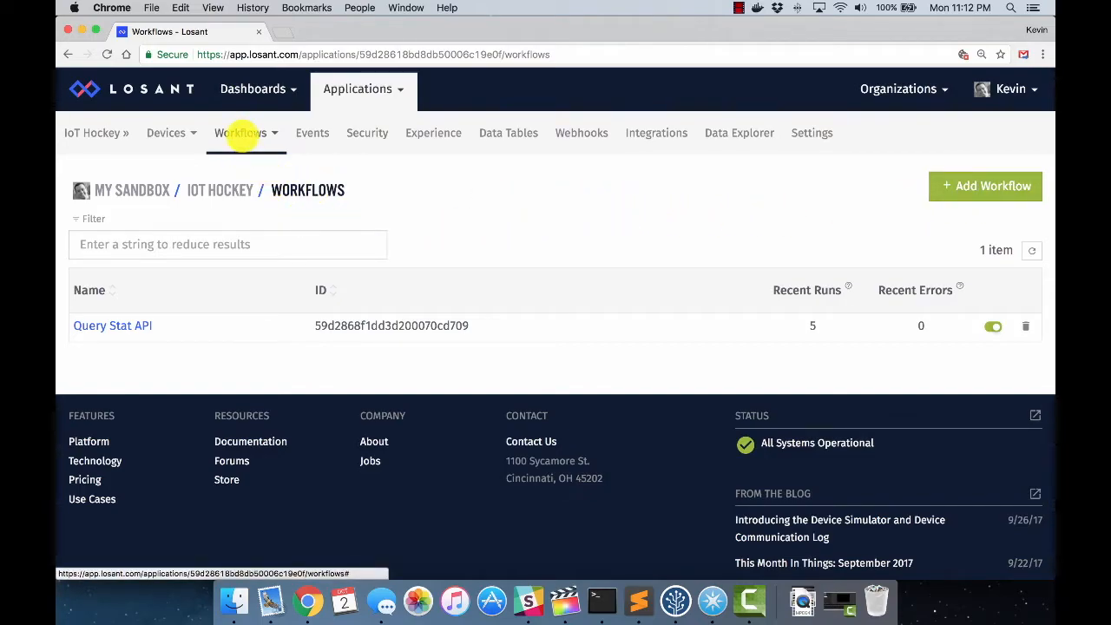
Create a new workflow named Particle Online in the IoT Hockey application, leaving its description empty.
{"action": "left_click", "coordinate": [998, 185]}
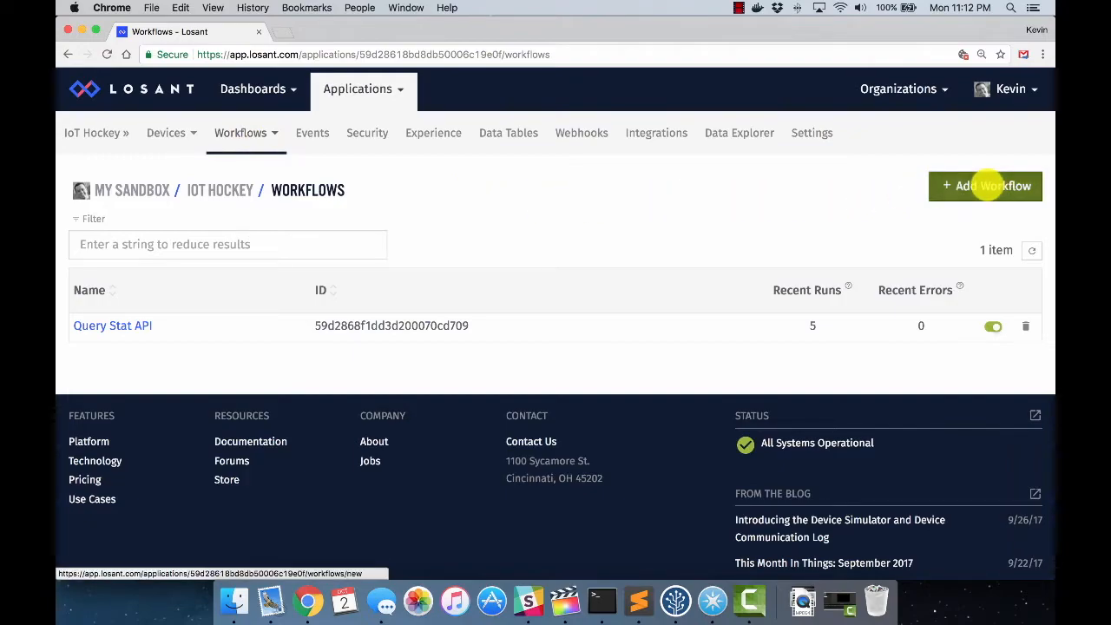
{"action": "left_click", "coordinate": [469, 347]}
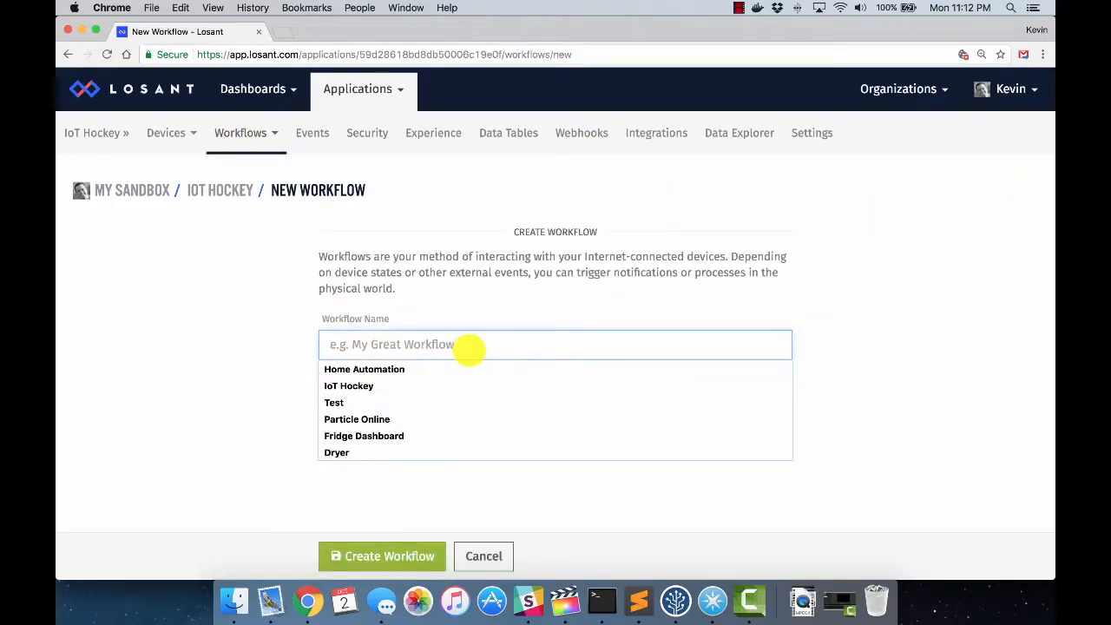
{"action": "type", "text": "Part"}
{"action": "key", "text": "Down"}
{"action": "key", "text": "Return"}
{"action": "key", "text": "Tab"}
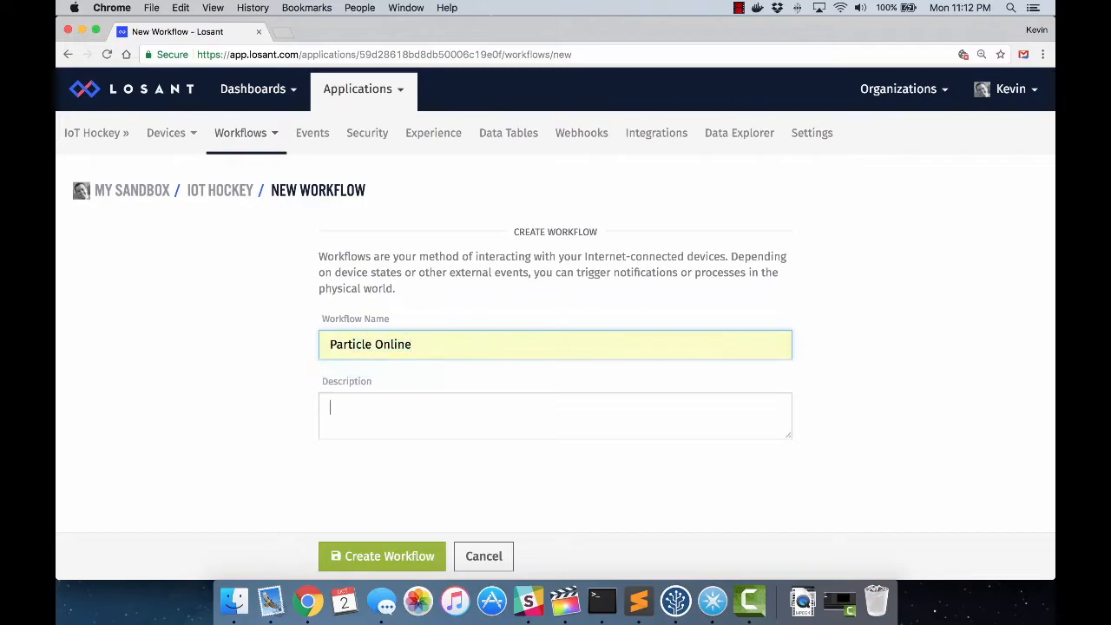
{"action": "left_click", "coordinate": [376, 560]}
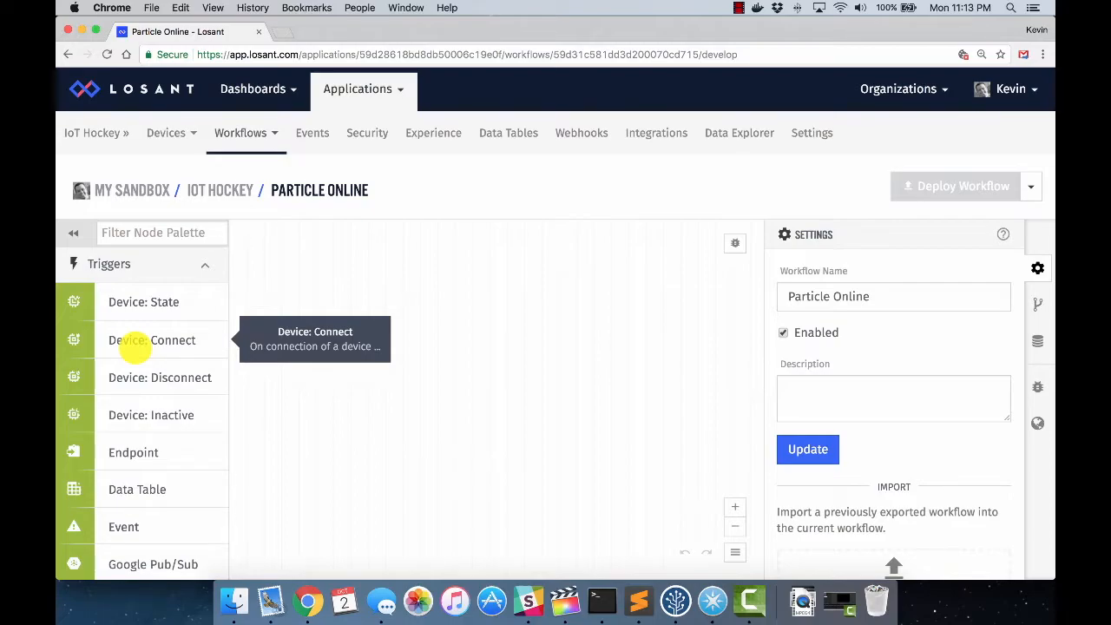
Start a new integration in the IoT Hockey application, named Photon Test and of type Particle.
{"action": "scroll", "coordinate": [134, 348], "scroll_direction": "down", "scroll_amount": 5}
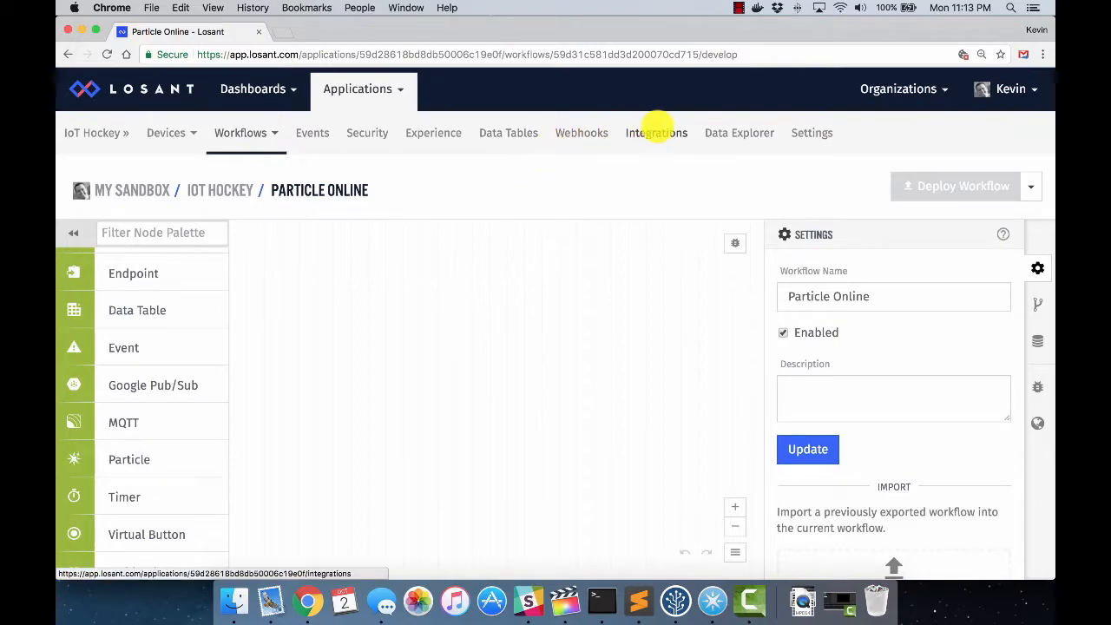
{"action": "left_click", "coordinate": [656, 133]}
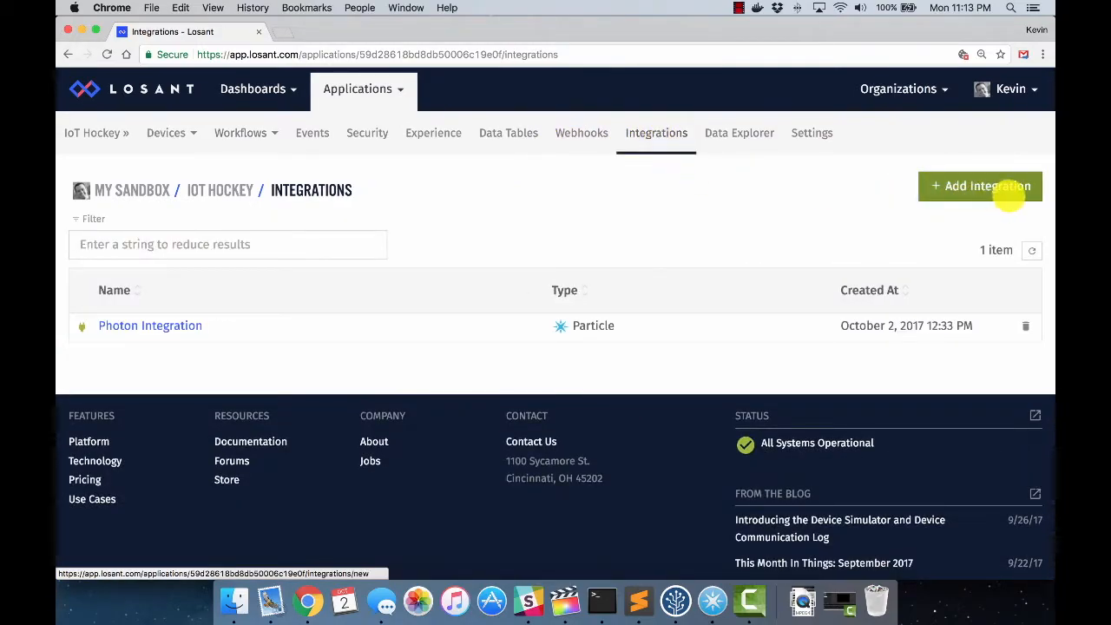
{"action": "left_click", "coordinate": [979, 191]}
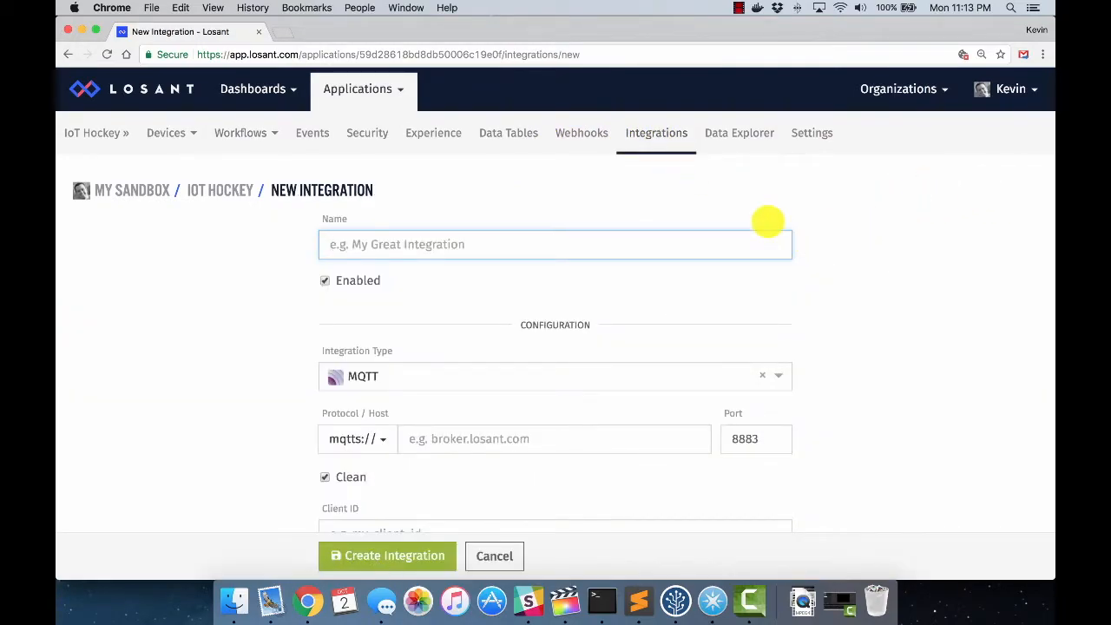
{"action": "type", "text": "Photon Test"}
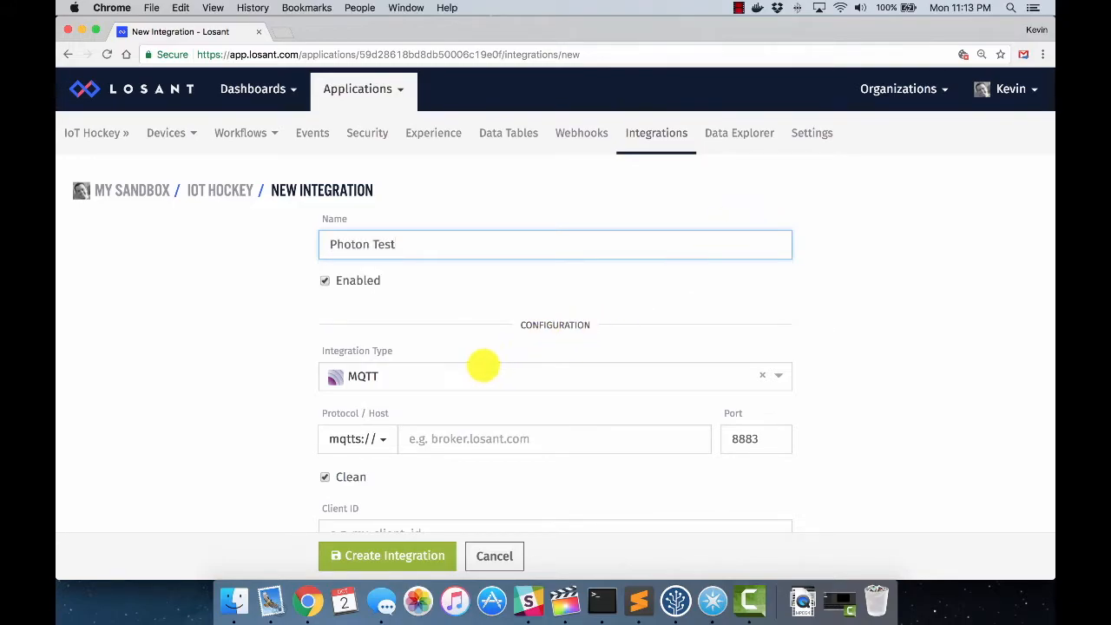
{"action": "left_click", "coordinate": [475, 371]}
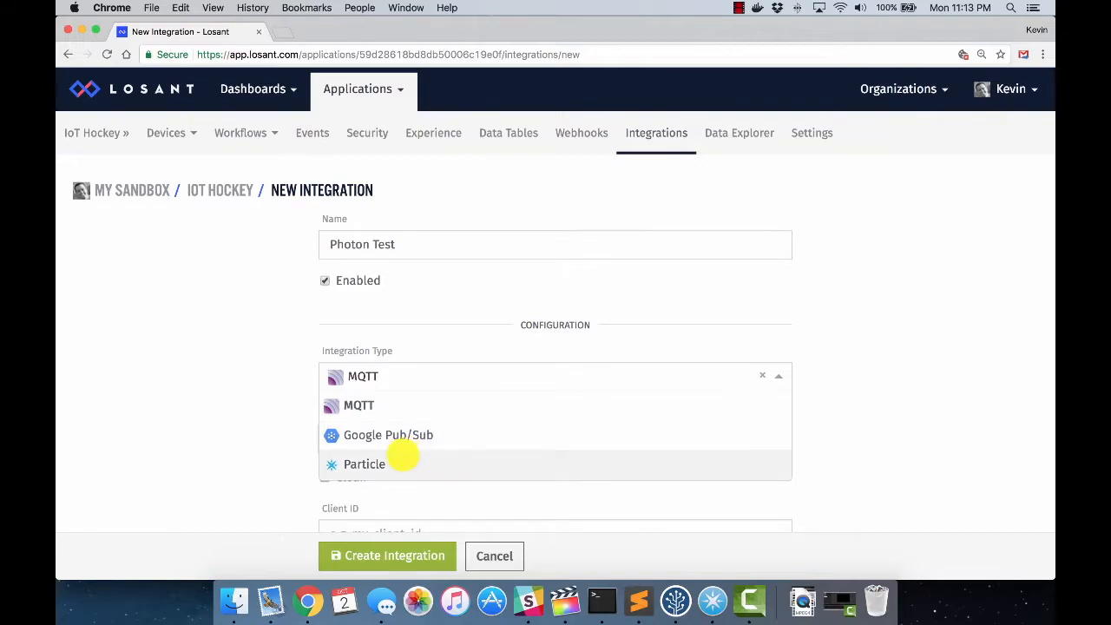
{"action": "left_click", "coordinate": [401, 458]}
Fill in the Particle access token for the Photon Test integration from the saved entry.
{"action": "scroll", "coordinate": [404, 451], "scroll_direction": "down", "scroll_amount": 3}
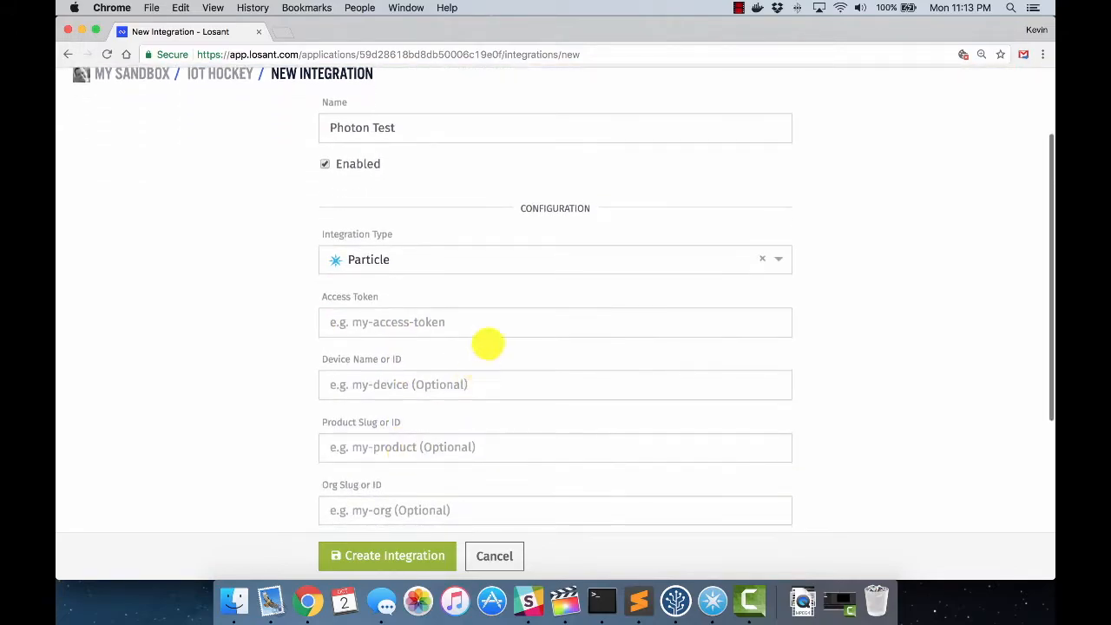
{"action": "left_click", "coordinate": [492, 322]}
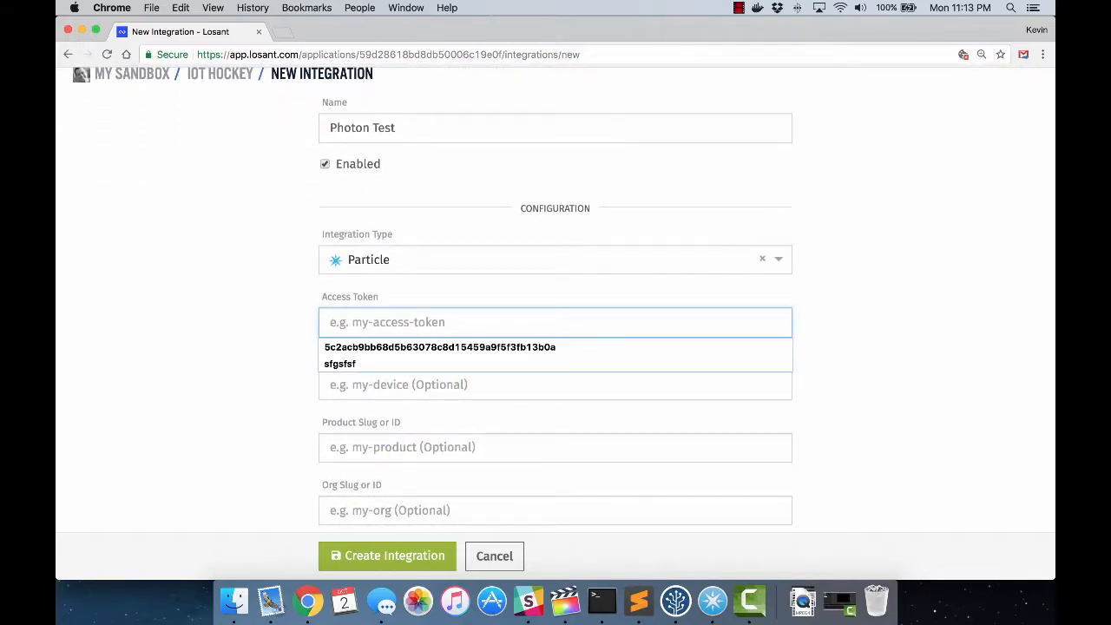
{"action": "key", "text": "Down"}
{"action": "key", "text": "Return"}
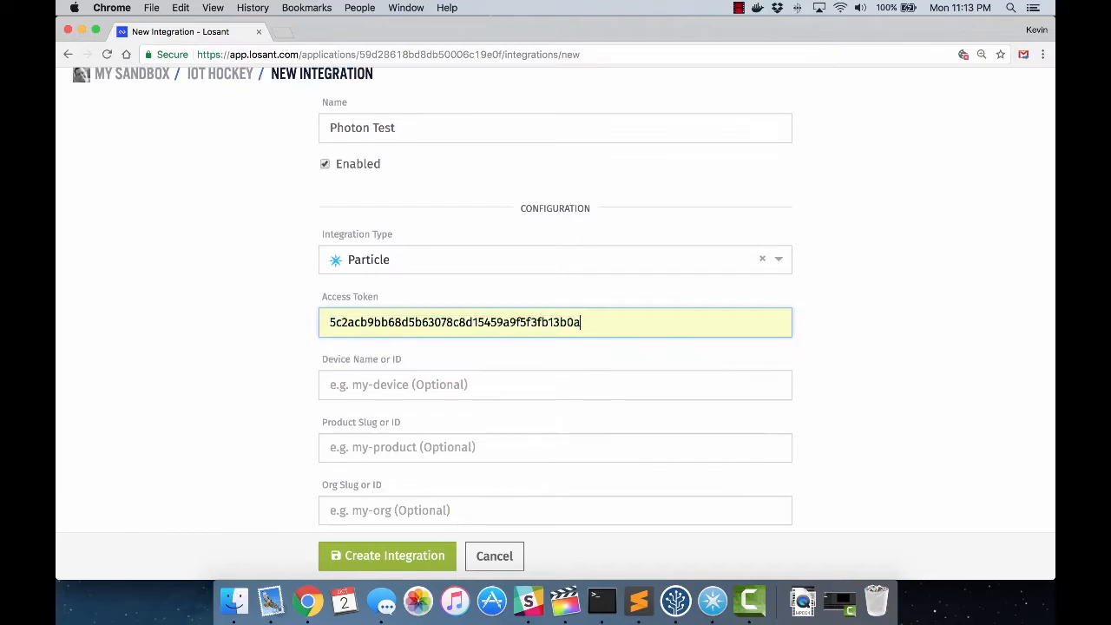
Add the event name spark/device/last_reset to the Photon Test integration and create the integration.
{"action": "scroll", "coordinate": [389, 330], "scroll_direction": "down", "scroll_amount": 2}
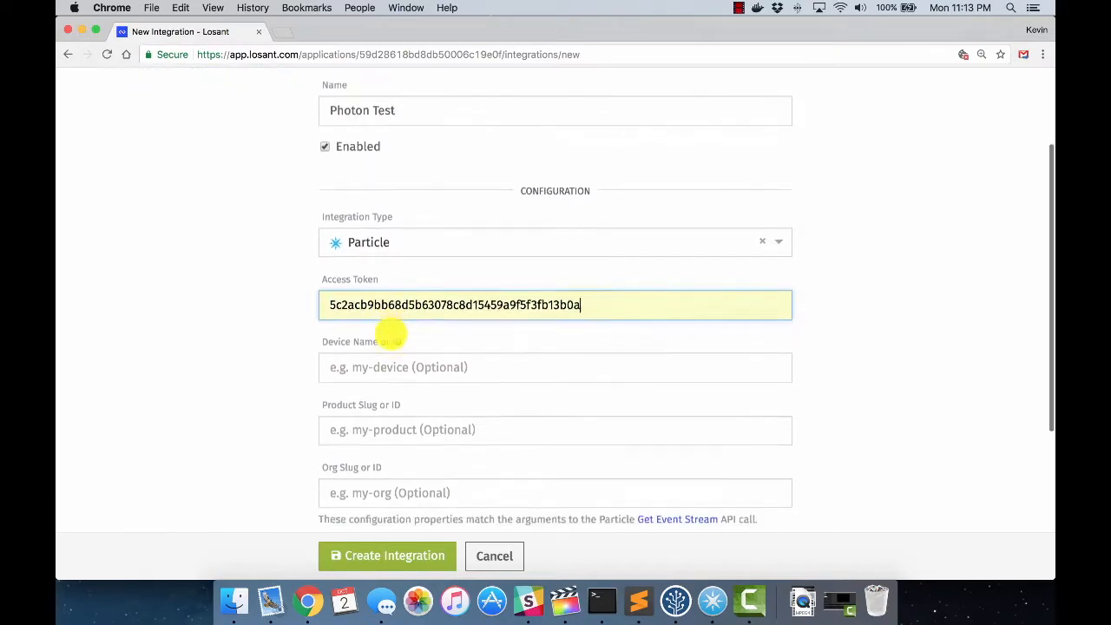
{"action": "scroll", "coordinate": [389, 330], "scroll_direction": "down", "scroll_amount": 5}
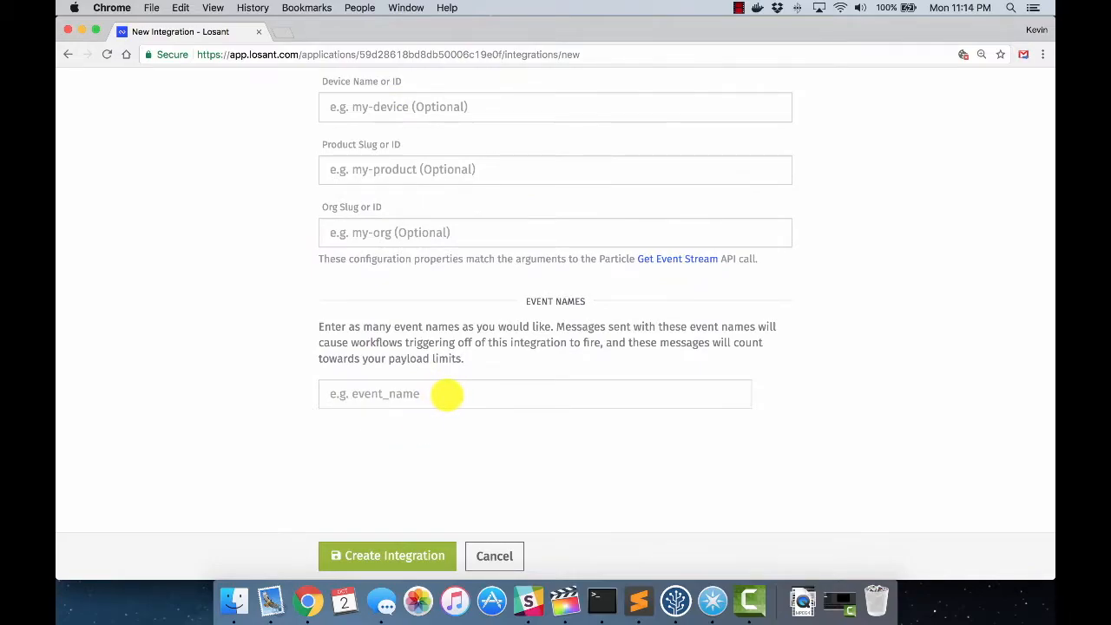
{"action": "left_click", "coordinate": [446, 393]}
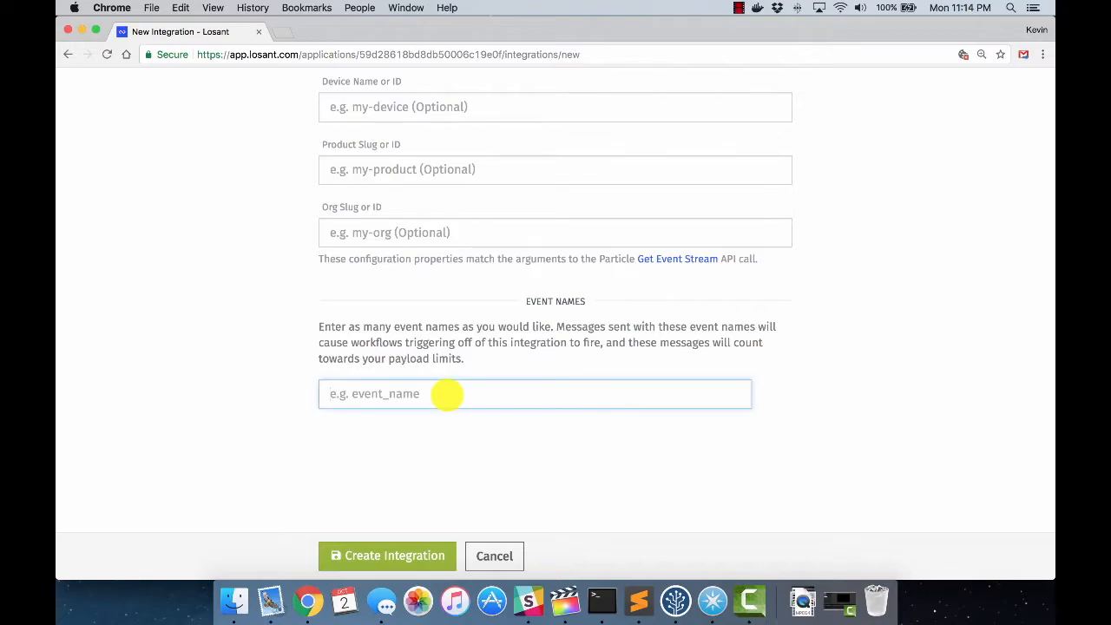
{"action": "type", "text": "spak"}
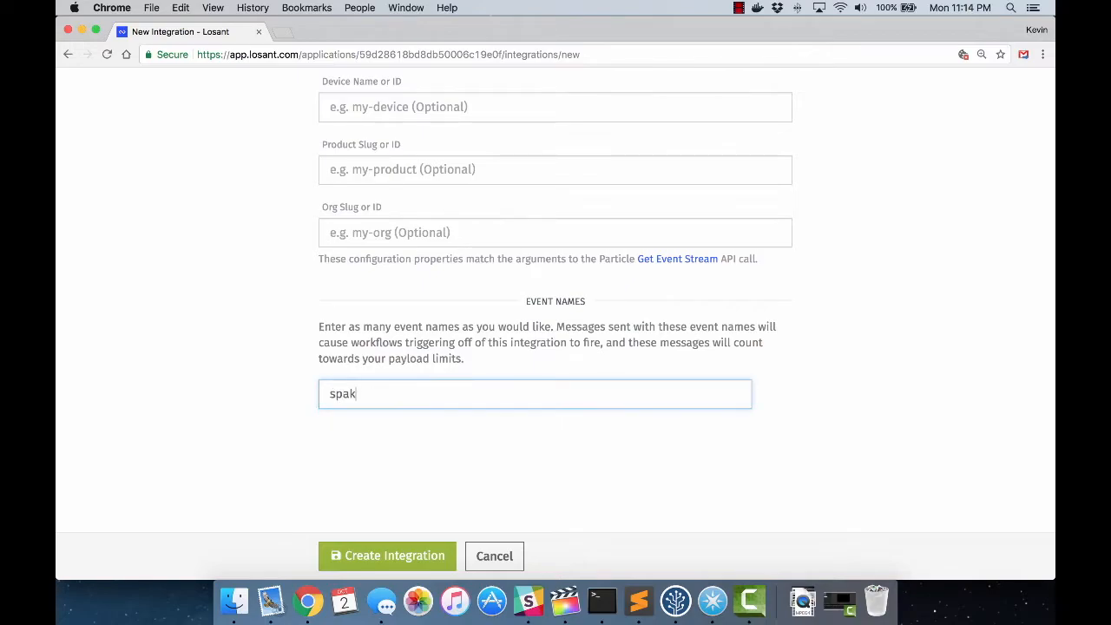
{"action": "key", "text": "BackSpace"}
{"action": "type", "text": "rk/device/last_reset"}
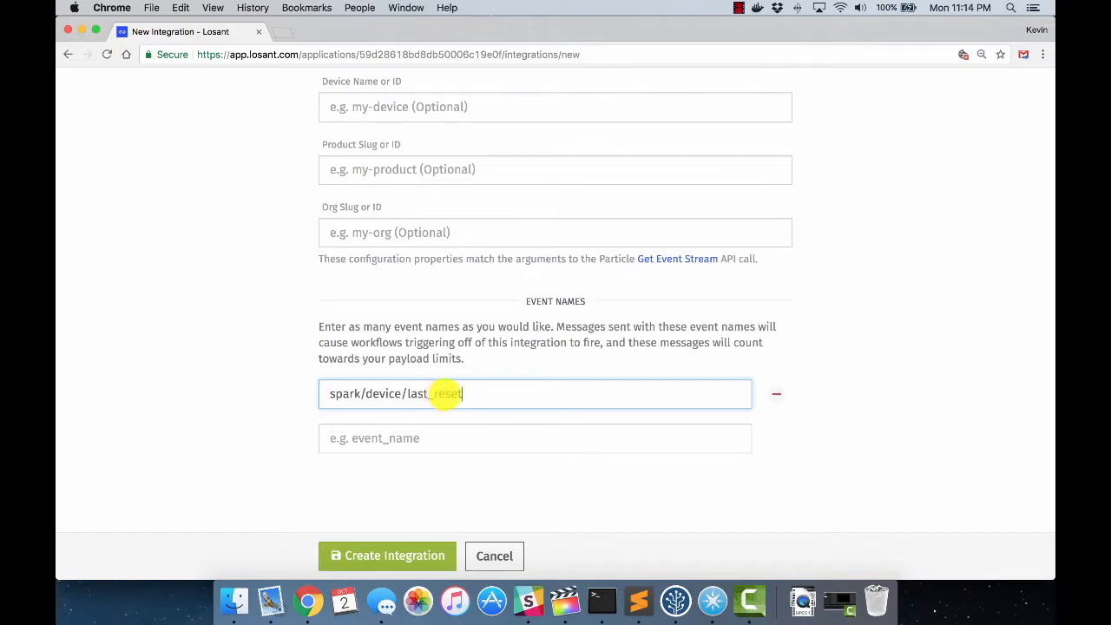
{"action": "left_click", "coordinate": [365, 555]}
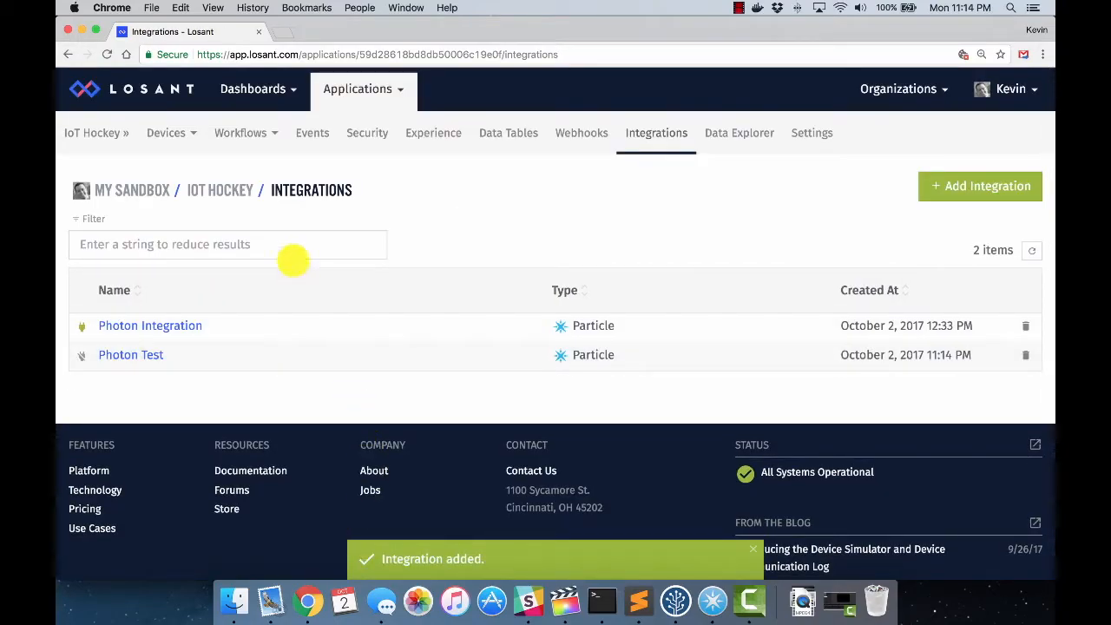
Open the Particle Online workflow and place a Particle trigger node near the top of its canvas.
{"action": "left_click", "coordinate": [273, 131]}
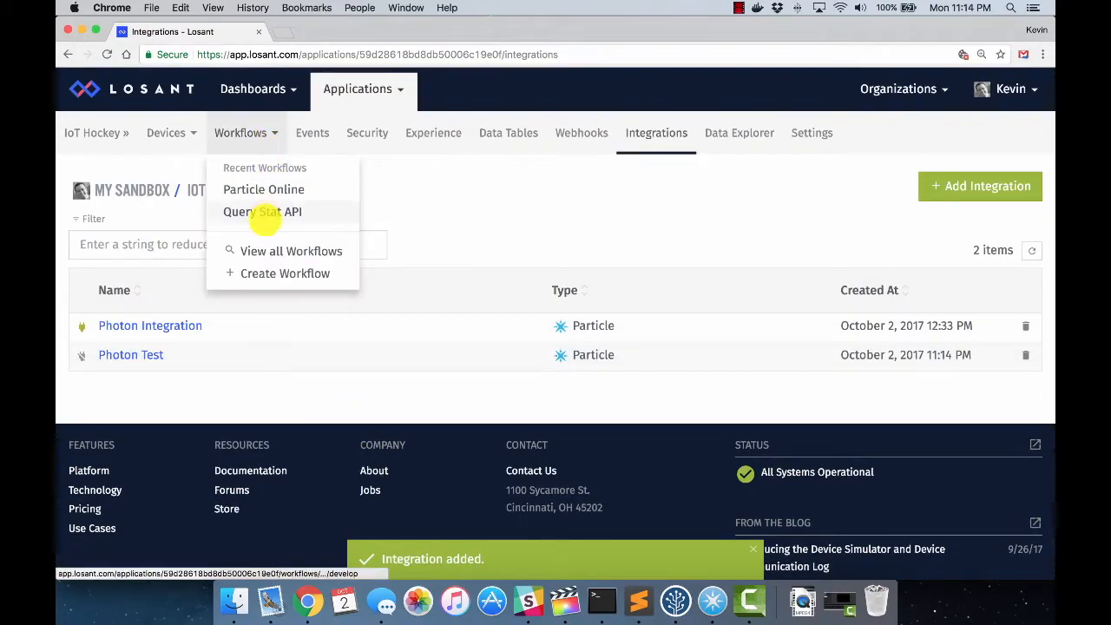
{"action": "left_click", "coordinate": [264, 189]}
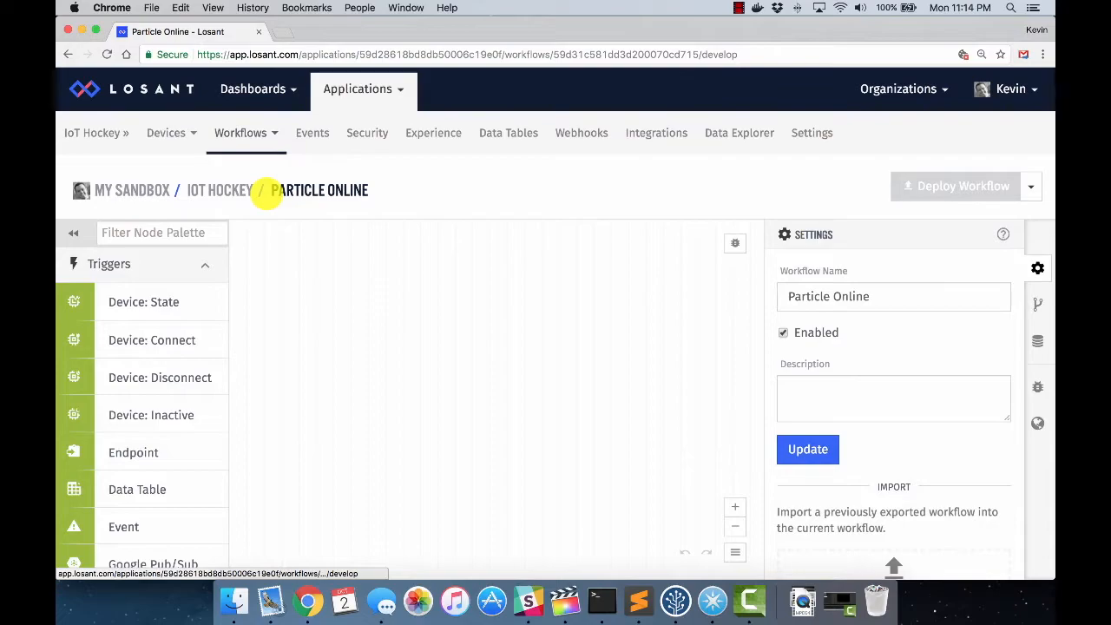
{"action": "scroll", "coordinate": [173, 429], "scroll_direction": "down", "scroll_amount": 2}
{"action": "scroll", "coordinate": [163, 429], "scroll_direction": "down", "scroll_amount": 3}
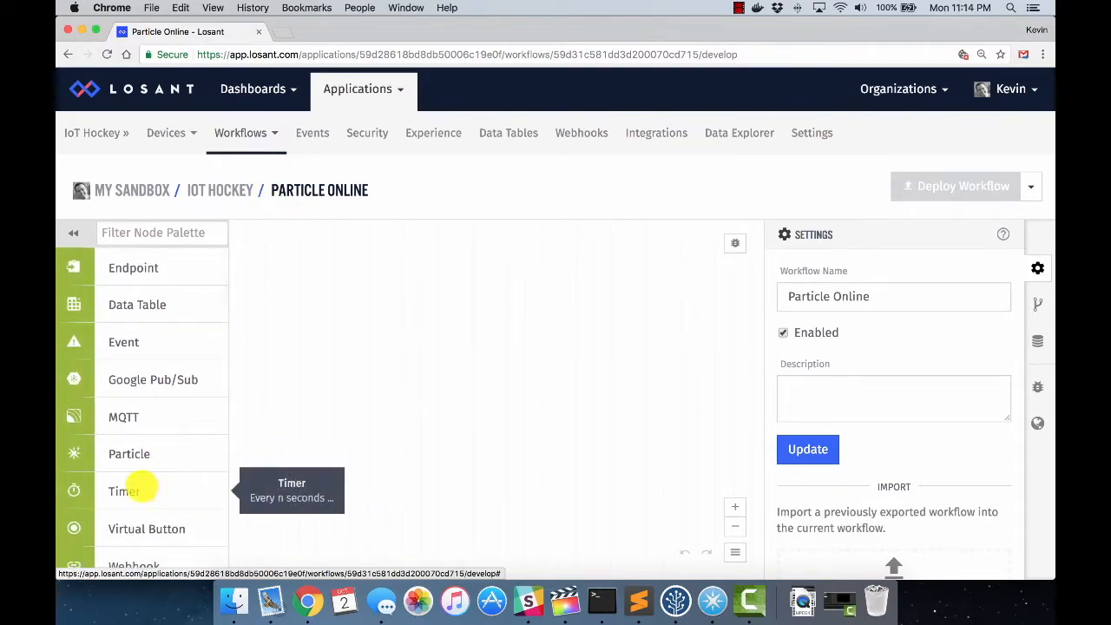
{"action": "left_click_drag", "start_coordinate": [128, 458], "coordinate": [461, 252]}
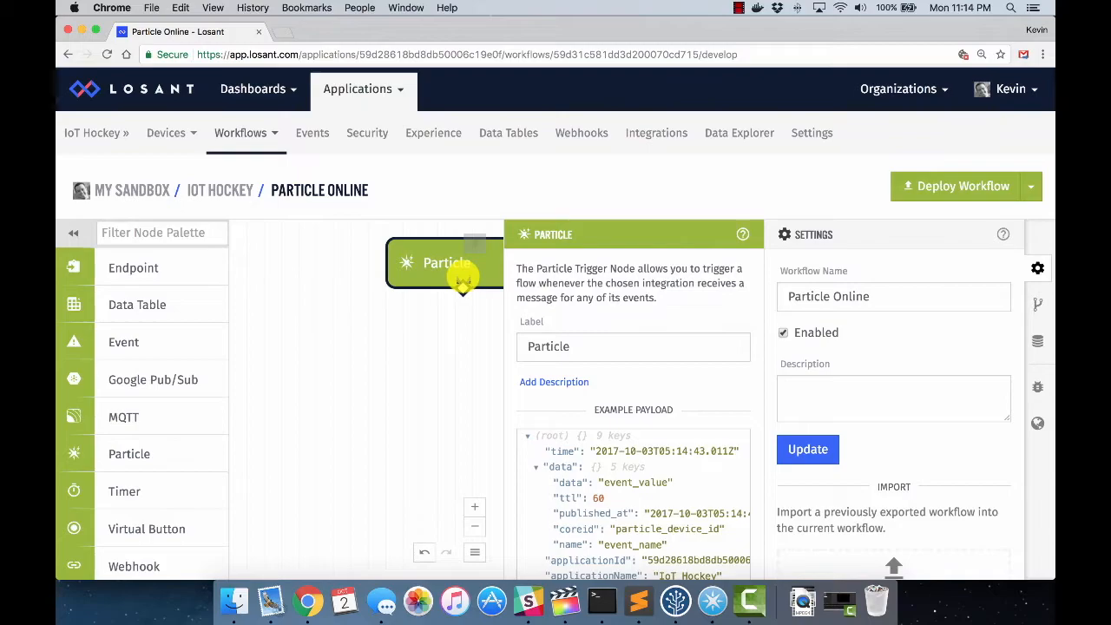
Set the Particle trigger's integration to Photon Test and check the event it listens for.
{"action": "scroll", "coordinate": [611, 357], "scroll_direction": "down", "scroll_amount": 3}
{"action": "scroll", "coordinate": [615, 351], "scroll_direction": "down", "scroll_amount": 4}
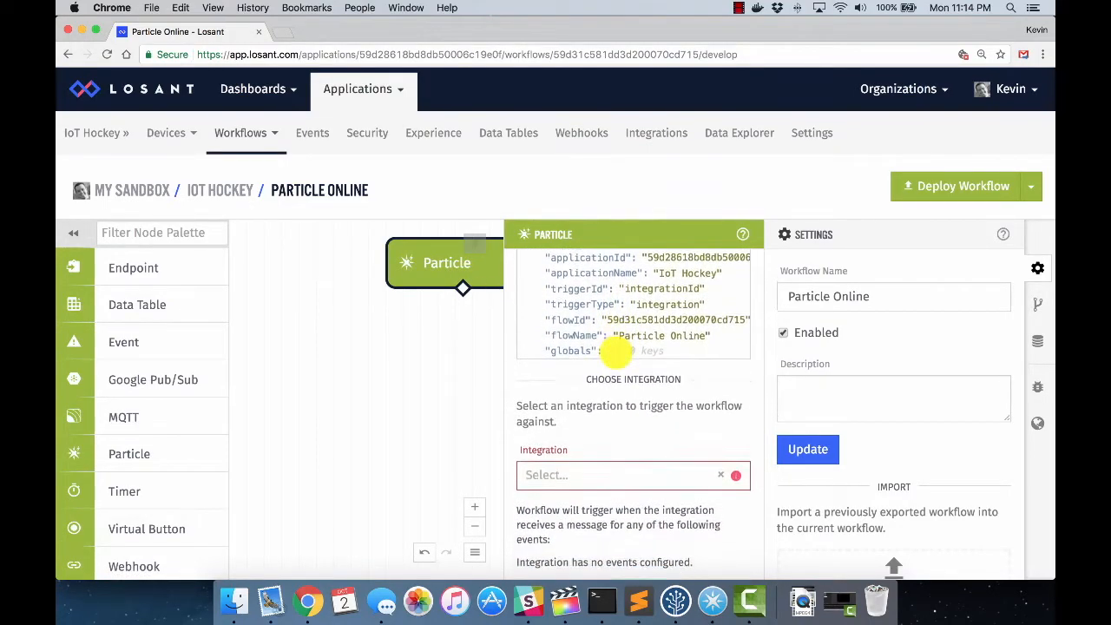
{"action": "left_click", "coordinate": [667, 475]}
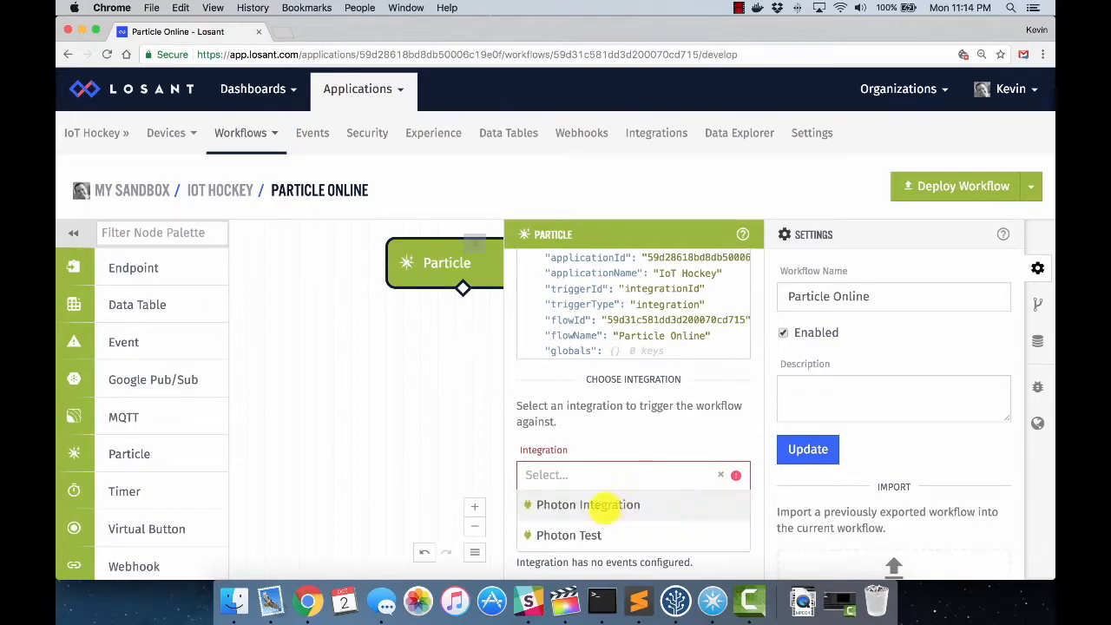
{"action": "left_click", "coordinate": [571, 535]}
{"action": "scroll", "coordinate": [573, 495], "scroll_direction": "down", "scroll_amount": 2}
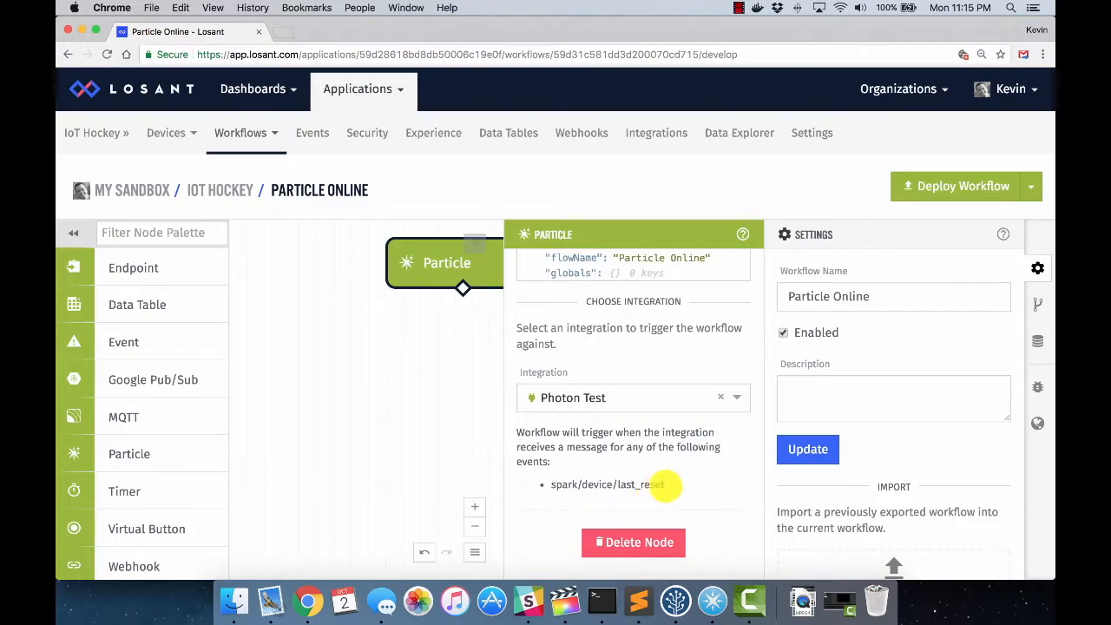
{"action": "double_click", "coordinate": [633, 484]}
{"action": "left_click_drag", "start_coordinate": [633, 484], "coordinate": [556, 486]}
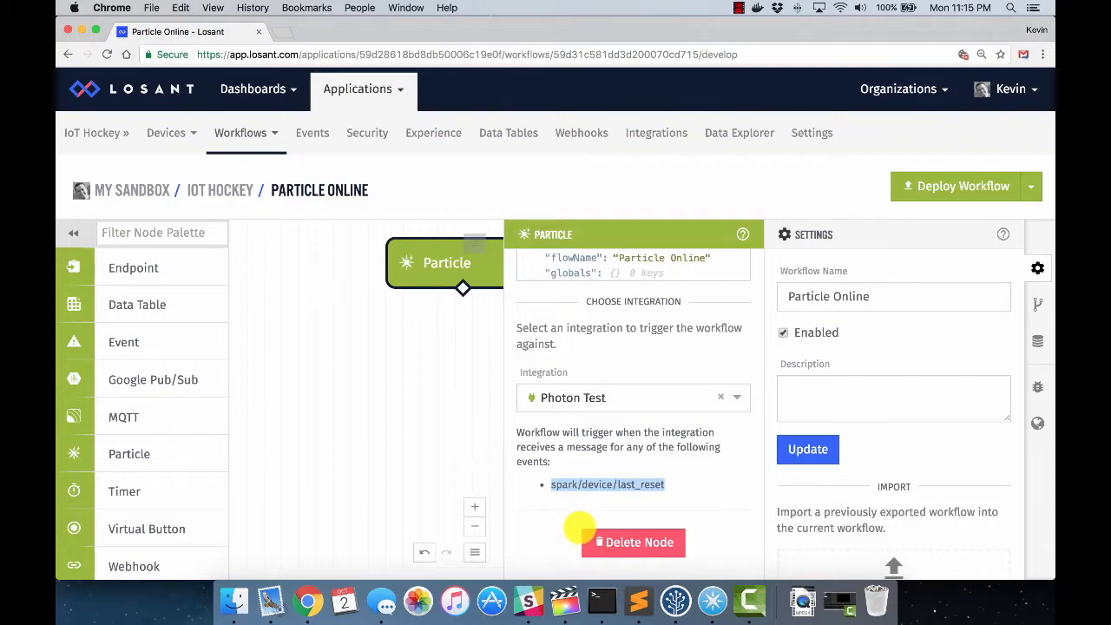
Add a Conditional logic node below the Particle trigger and connect the trigger's output to it.
{"action": "scroll", "coordinate": [116, 373], "scroll_direction": "down", "scroll_amount": 4}
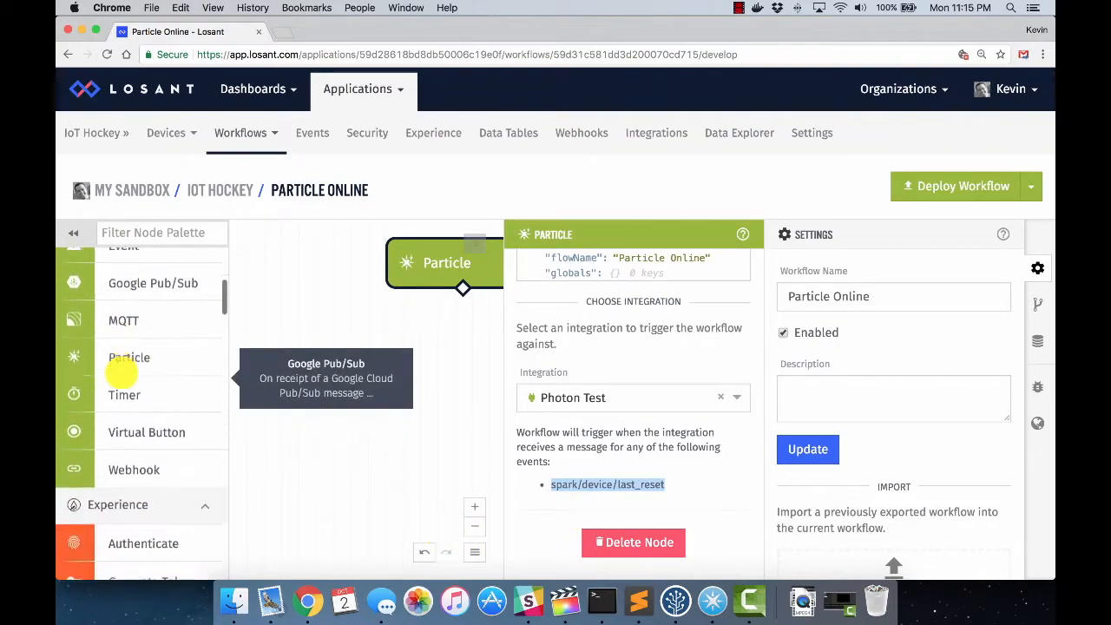
{"action": "scroll", "coordinate": [130, 377], "scroll_direction": "down", "scroll_amount": 10}
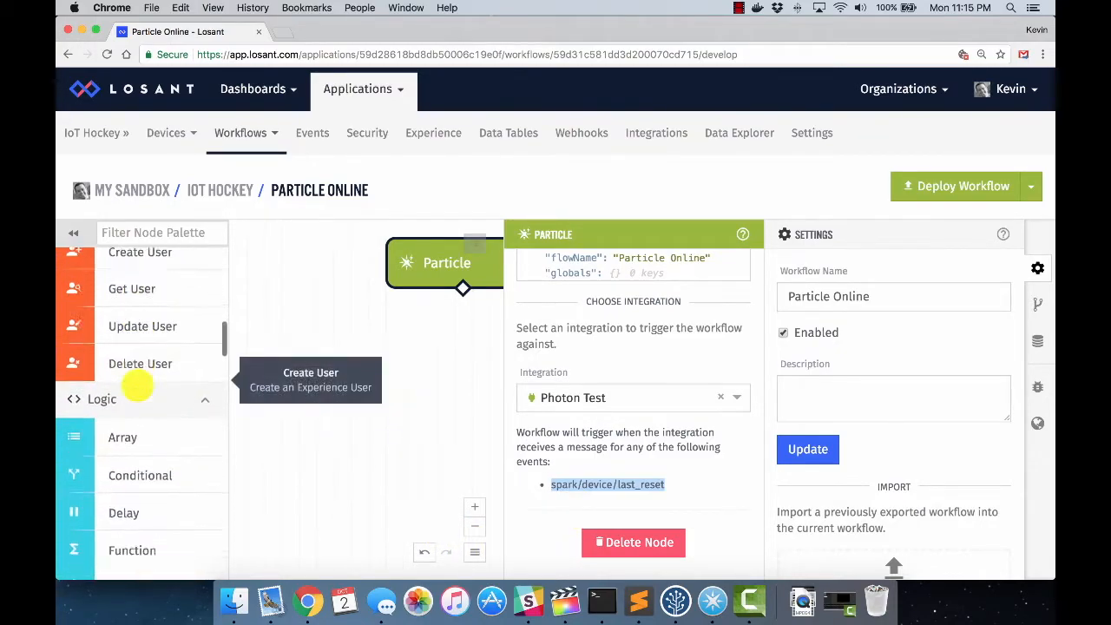
{"action": "left_click_drag", "start_coordinate": [124, 333], "coordinate": [425, 360]}
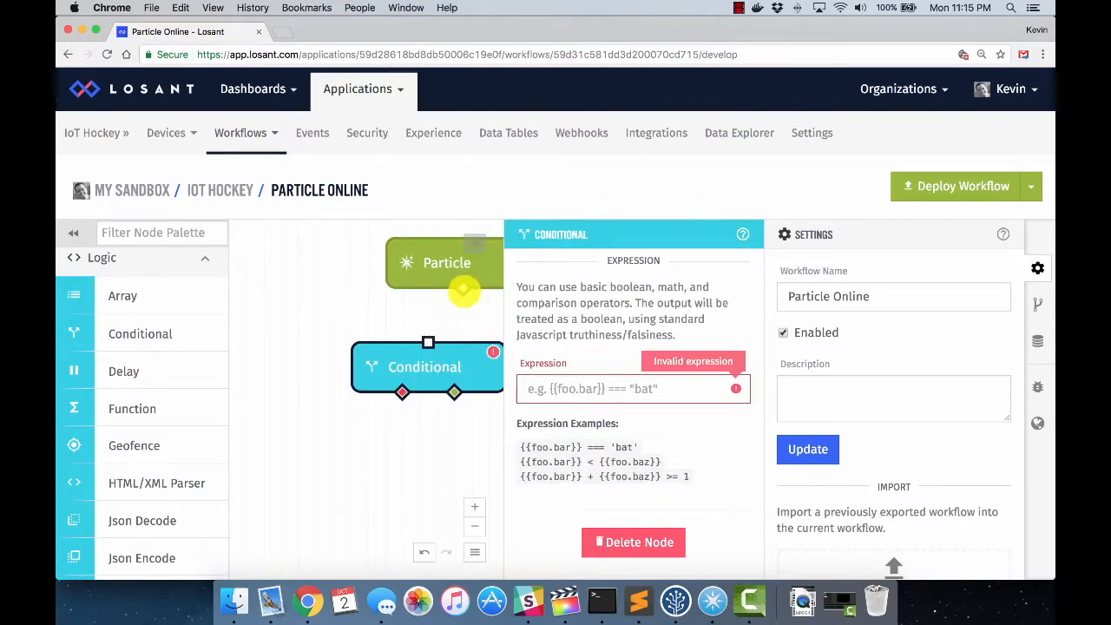
{"action": "left_click_drag", "start_coordinate": [464, 291], "coordinate": [428, 342]}
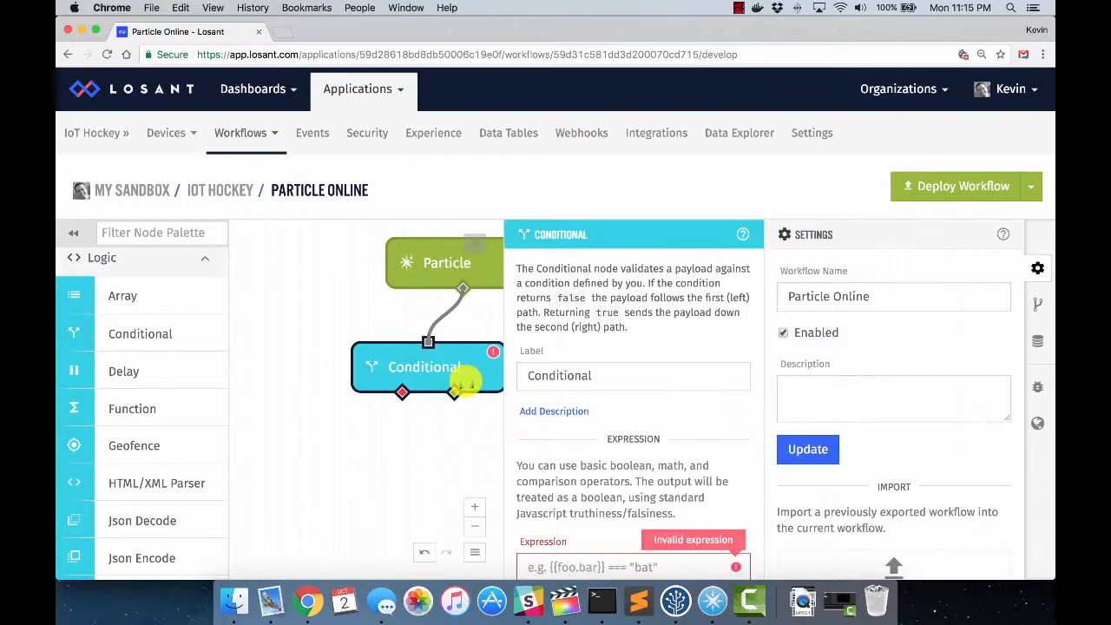
Rename the Conditional node's label to Is Reset Event.
{"action": "left_click", "coordinate": [594, 375]}
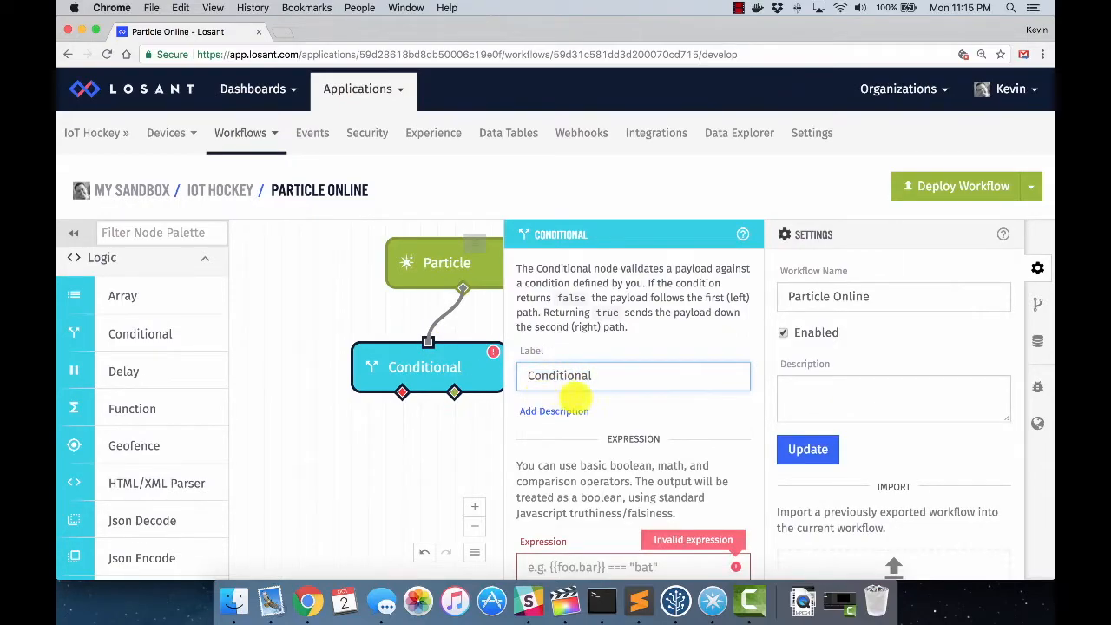
{"action": "left_click_drag", "start_coordinate": [605, 380], "coordinate": [511, 374]}
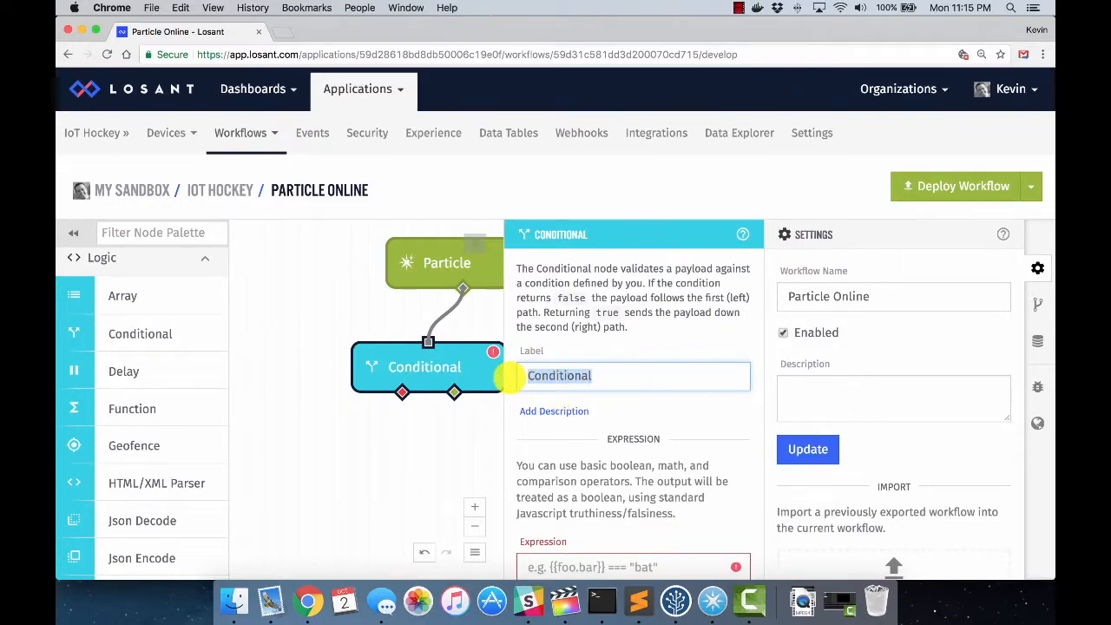
{"action": "type", "text": "Is Reset Event"}
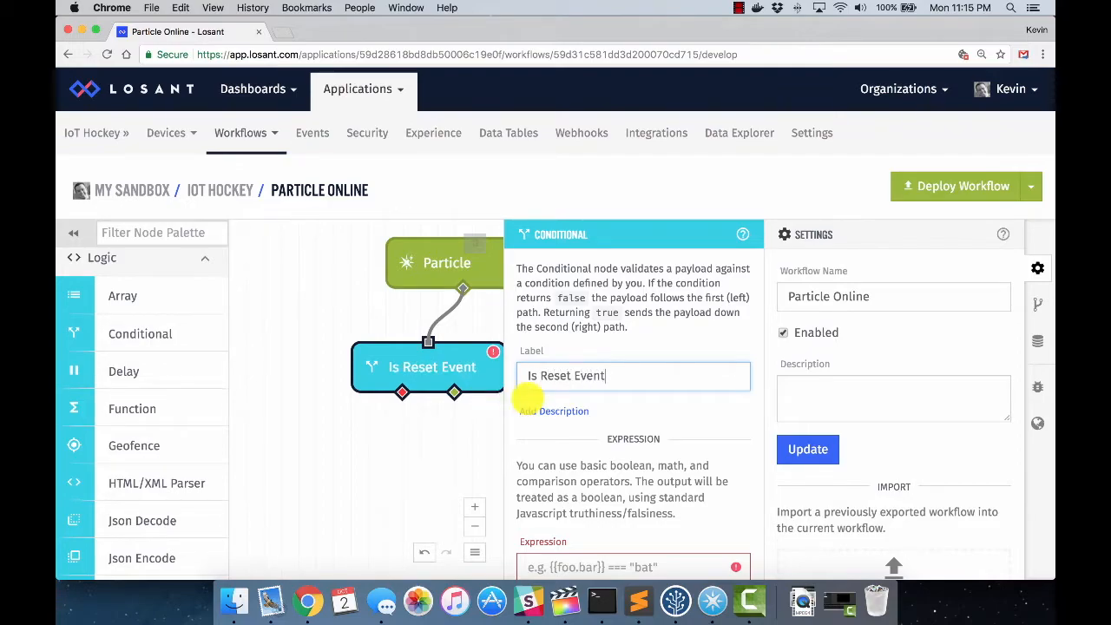
Set the Is Reset Event node's expression to {{data.name}} == 'spark/device/last_reset'.
{"action": "scroll", "coordinate": [607, 451], "scroll_direction": "down", "scroll_amount": 3}
{"action": "left_click", "coordinate": [538, 460]}
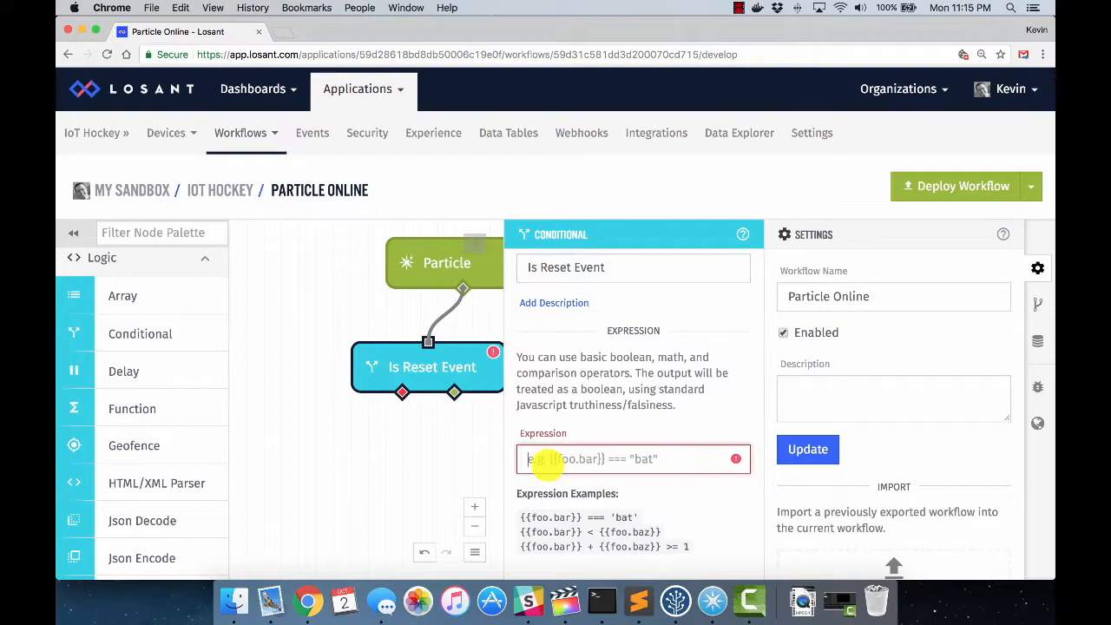
{"action": "type", "text": "{{data"}
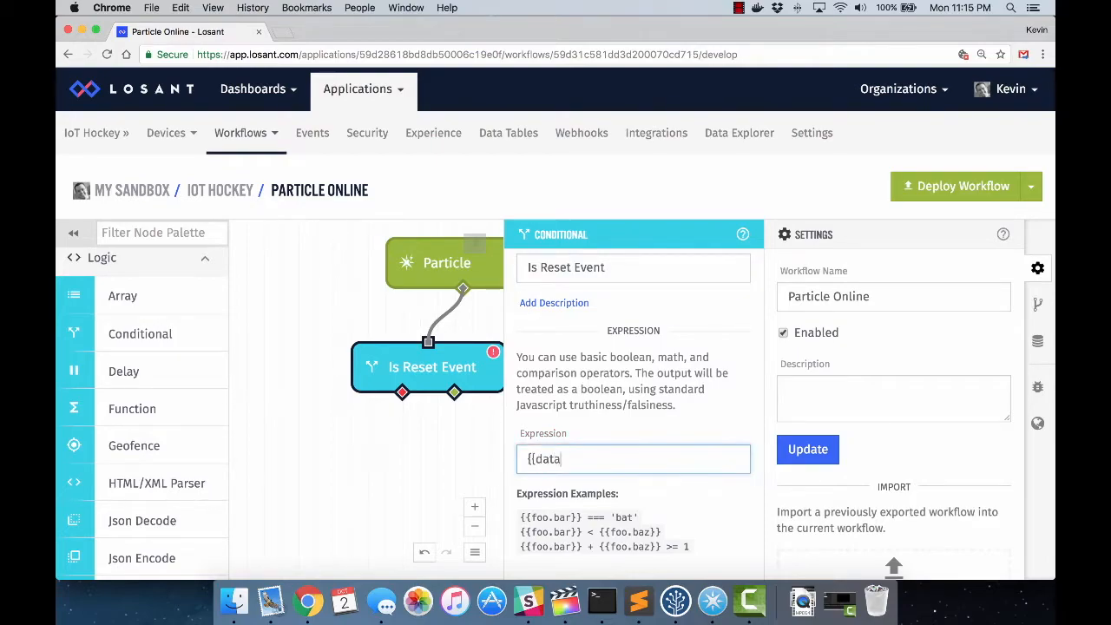
{"action": "type", "text": ".name}} "}
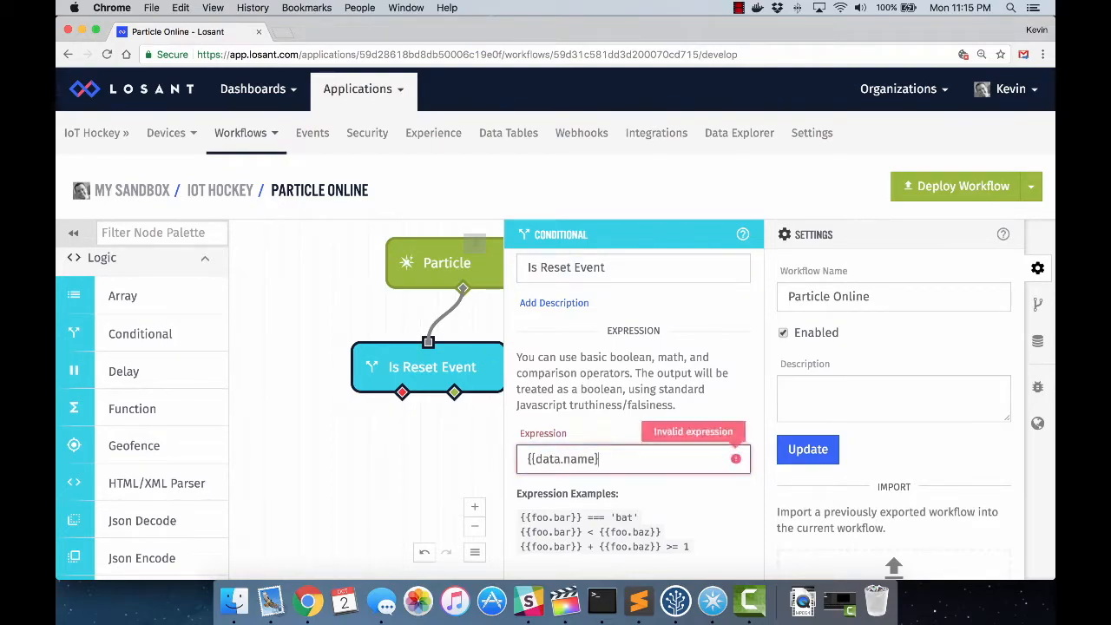
{"action": "type", "text": "== 'spark/device/last_reset"}
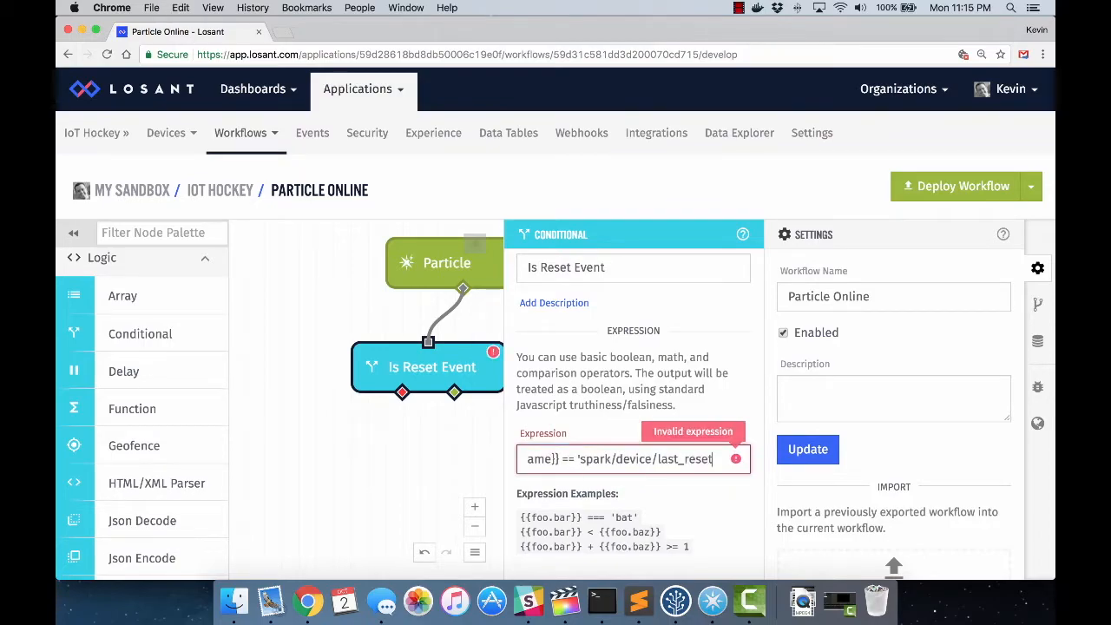
{"action": "type", "text": "'"}
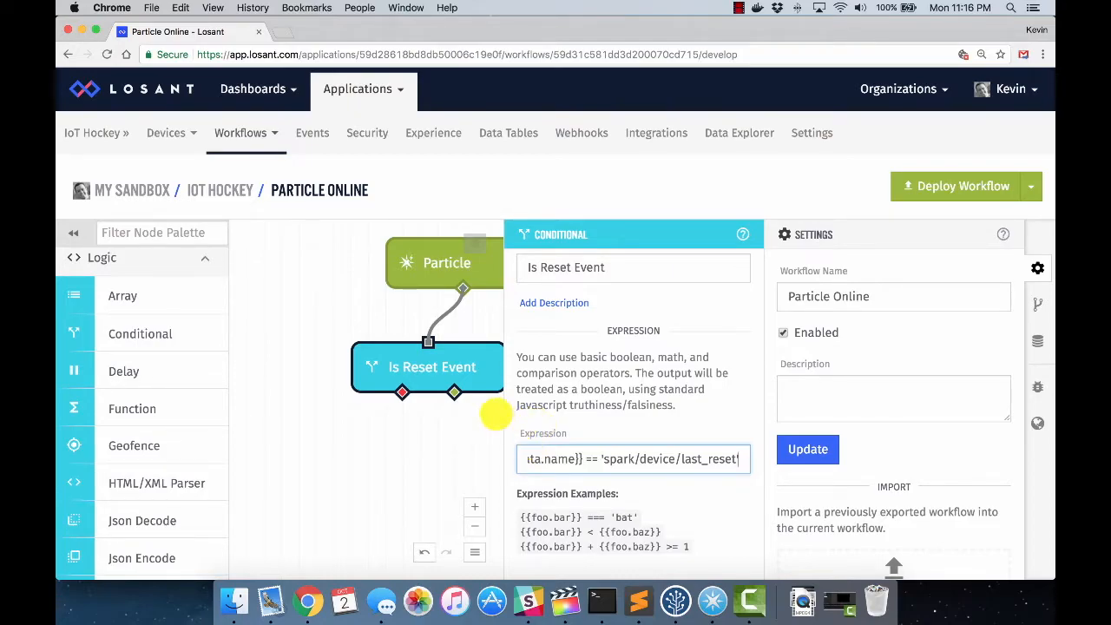
Add a Switch logic node directly below Is Reset Event and connect the conditional's true output to it.
{"action": "left_click_drag", "start_coordinate": [453, 392], "coordinate": [493, 446]}
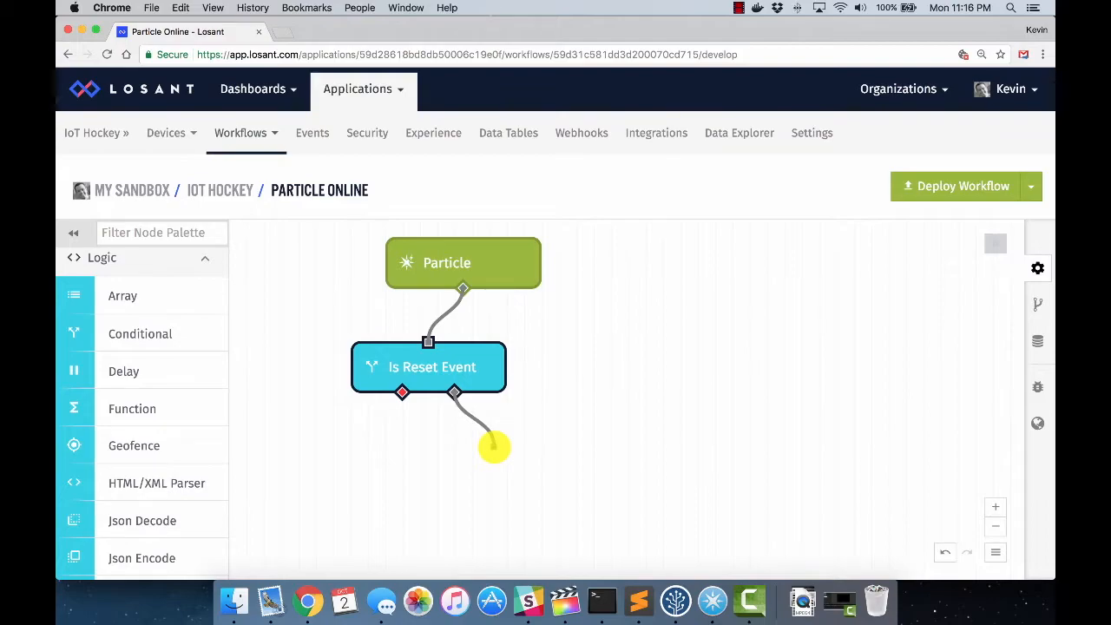
{"action": "left_click_drag", "start_coordinate": [493, 446], "coordinate": [493, 446]}
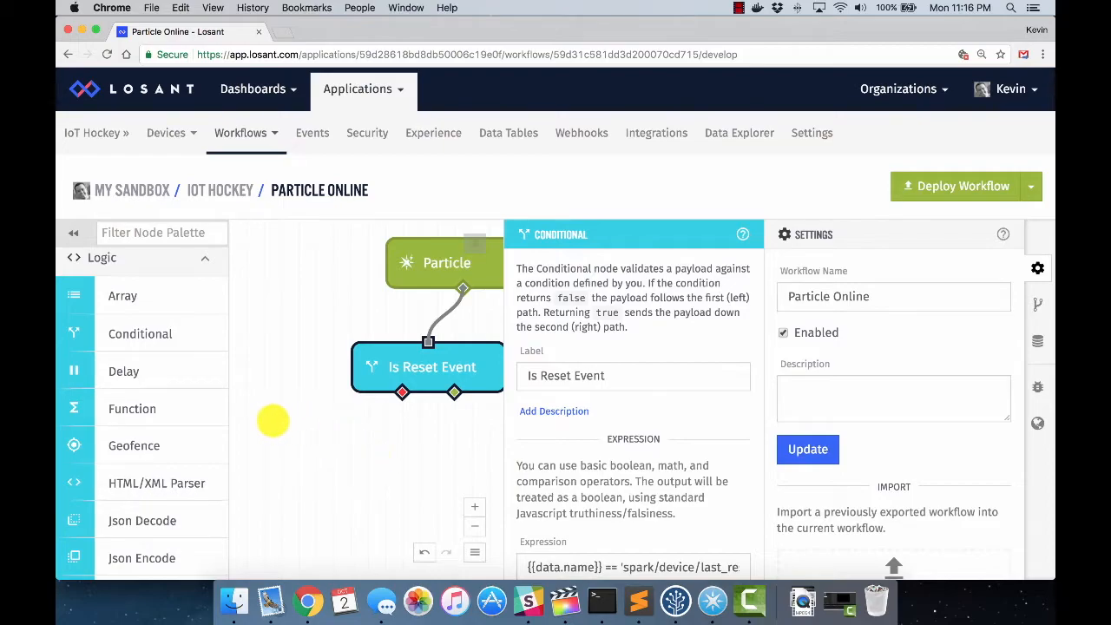
{"action": "scroll", "coordinate": [272, 411], "scroll_direction": "down", "scroll_amount": 2}
{"action": "scroll", "coordinate": [100, 472], "scroll_direction": "down", "scroll_amount": 5}
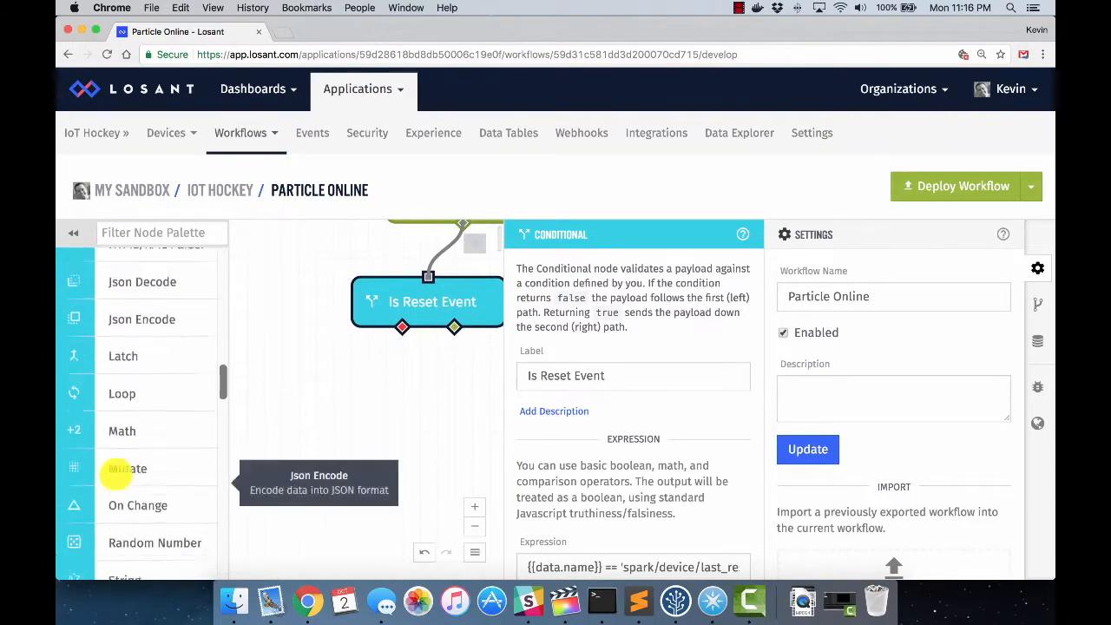
{"action": "left_click_drag", "start_coordinate": [116, 497], "coordinate": [421, 421]}
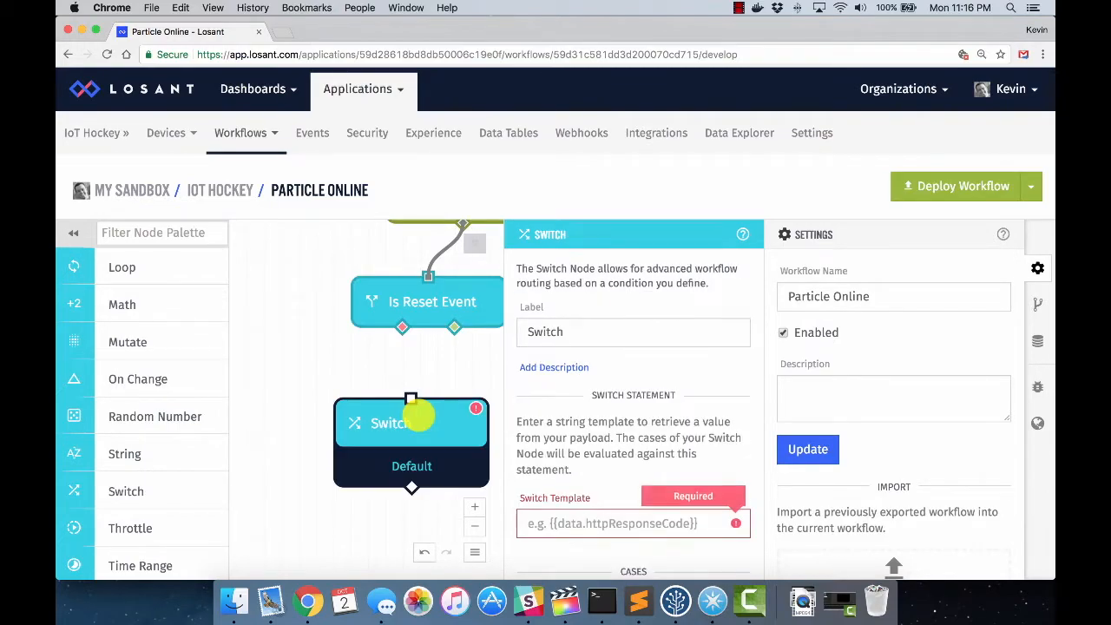
{"action": "left_click", "coordinate": [434, 311]}
{"action": "scroll", "coordinate": [619, 385], "scroll_direction": "down", "scroll_amount": 5}
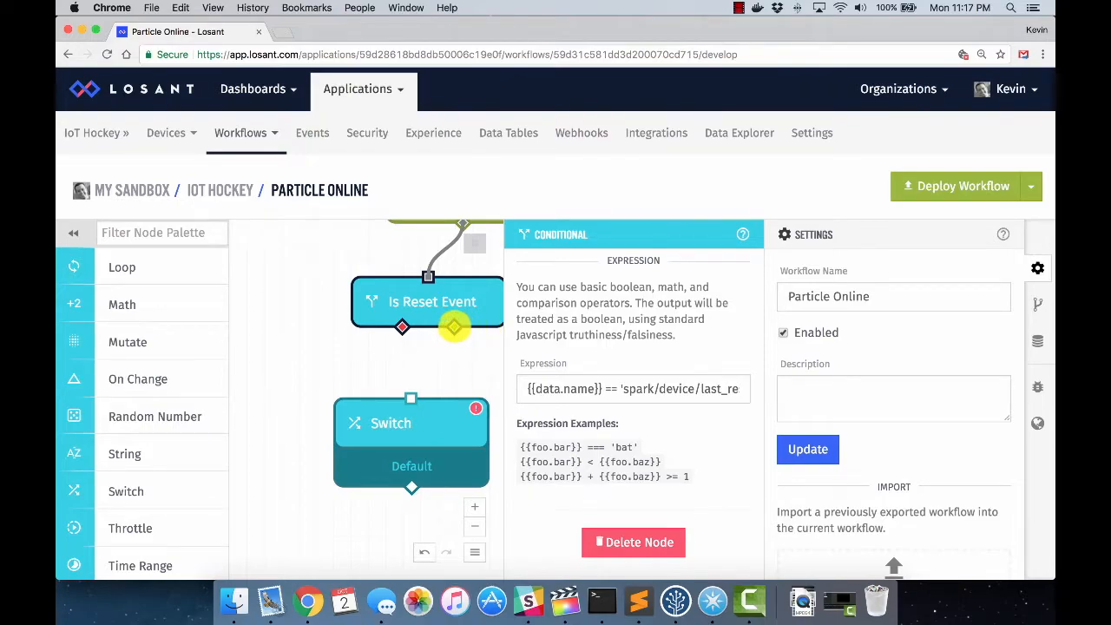
{"action": "left_click_drag", "start_coordinate": [454, 327], "coordinate": [411, 395]}
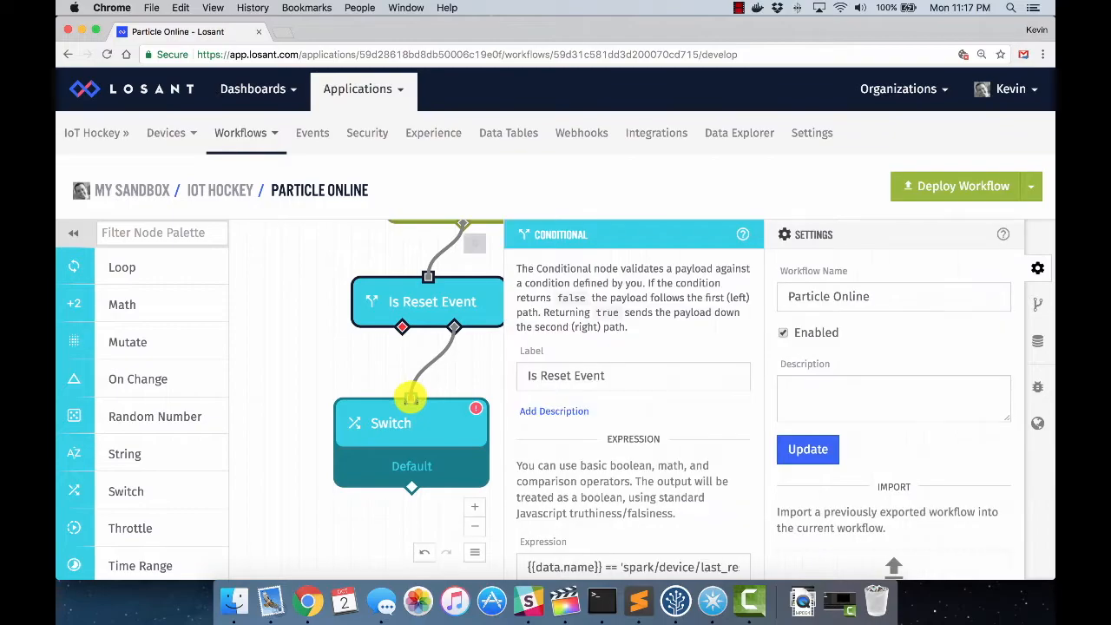
{"action": "left_click_drag", "start_coordinate": [425, 436], "coordinate": [443, 435]}
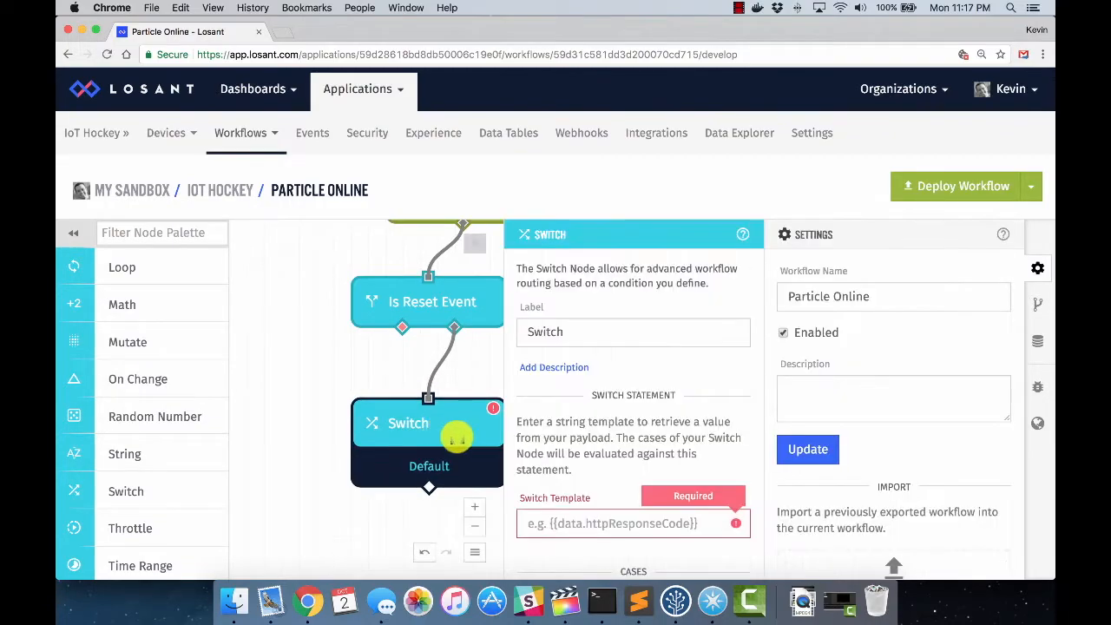
Set the Switch node's switch template to {{data.data}}.
{"action": "scroll", "coordinate": [630, 364], "scroll_direction": "down", "scroll_amount": 3}
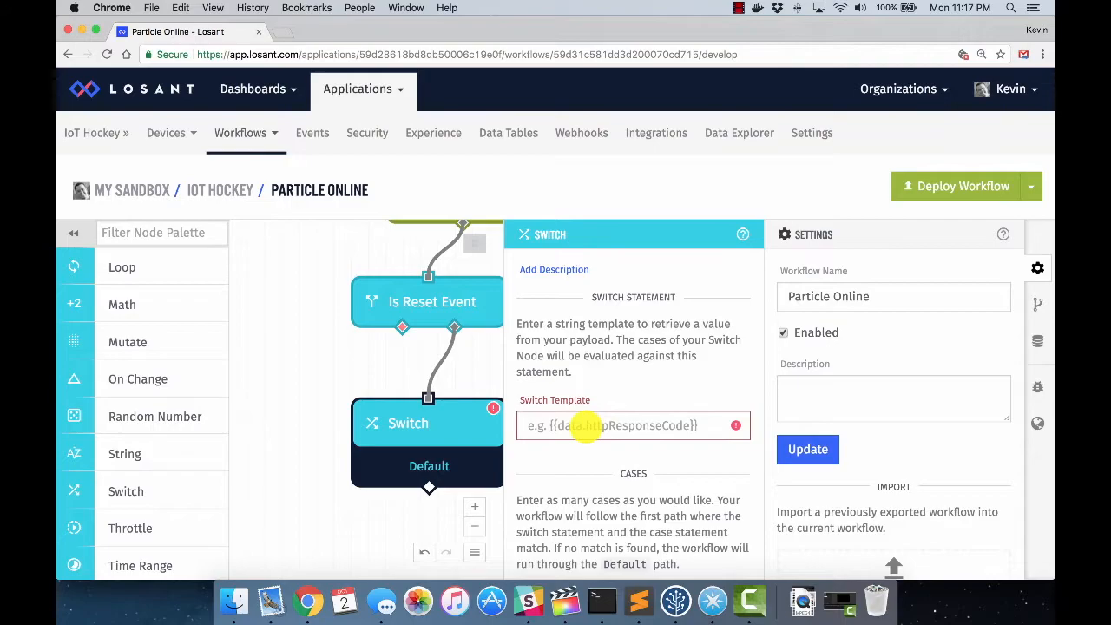
{"action": "left_click", "coordinate": [559, 425]}
{"action": "type", "text": "{{"}
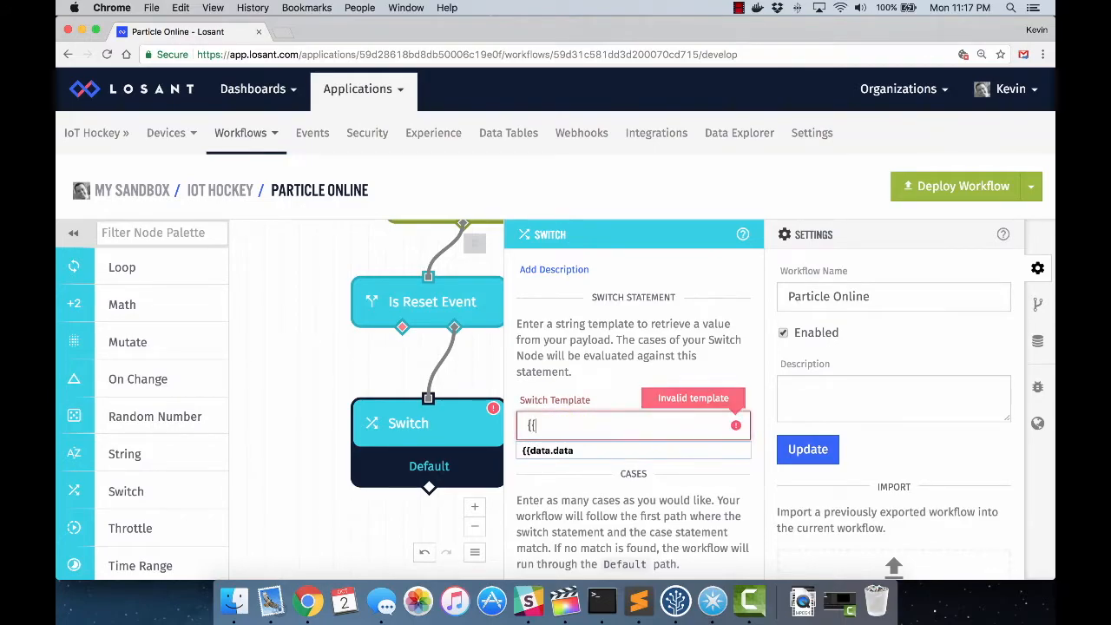
{"action": "type", "text": "data.data}}"}
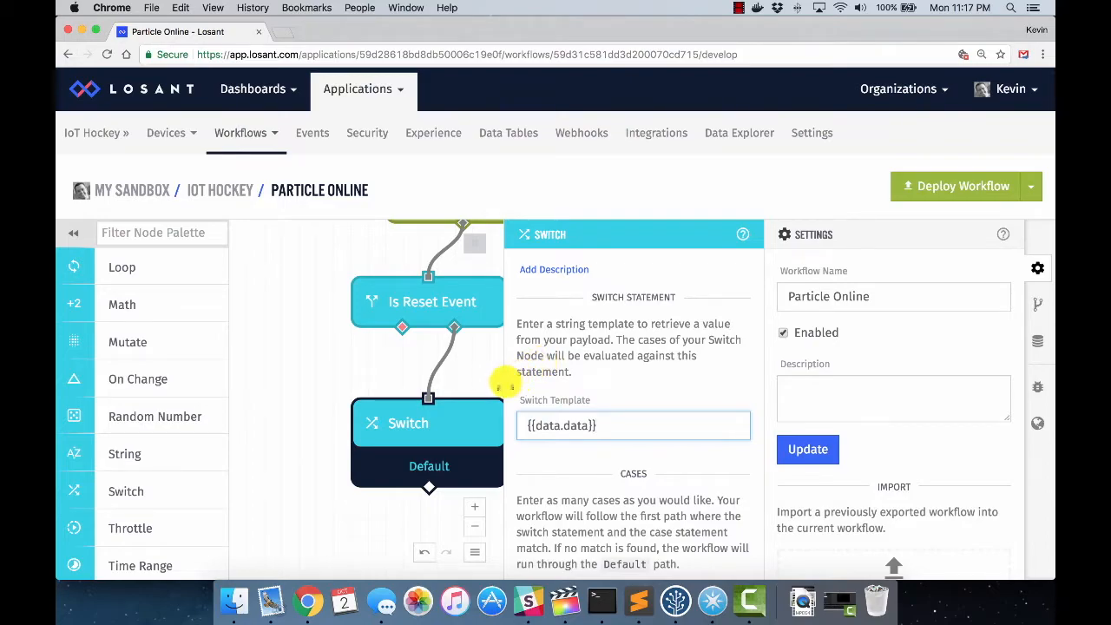
Add two cases to the Switch node with the case templates pin_reset and power_down.
{"action": "scroll", "coordinate": [630, 406], "scroll_direction": "down", "scroll_amount": 5}
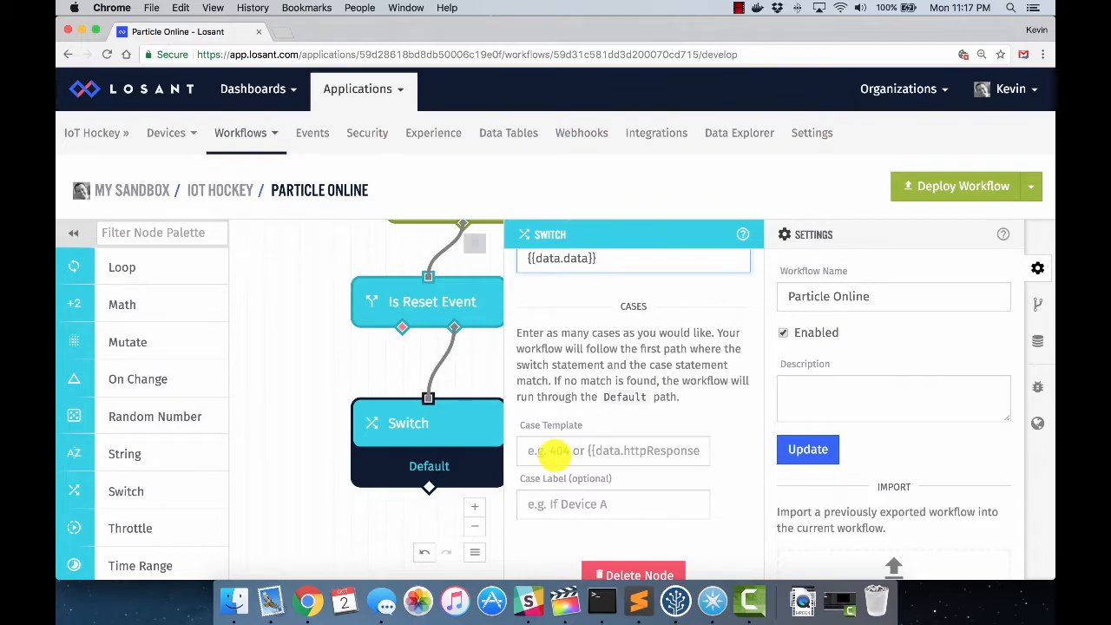
{"action": "left_click", "coordinate": [556, 450]}
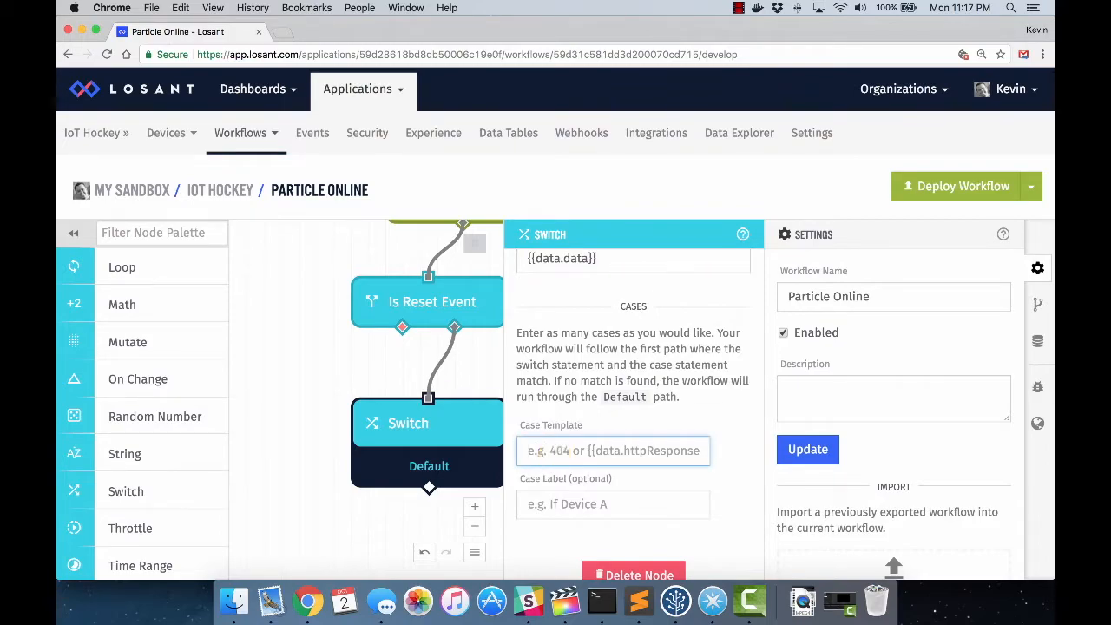
{"action": "type", "text": "pin_reset"}
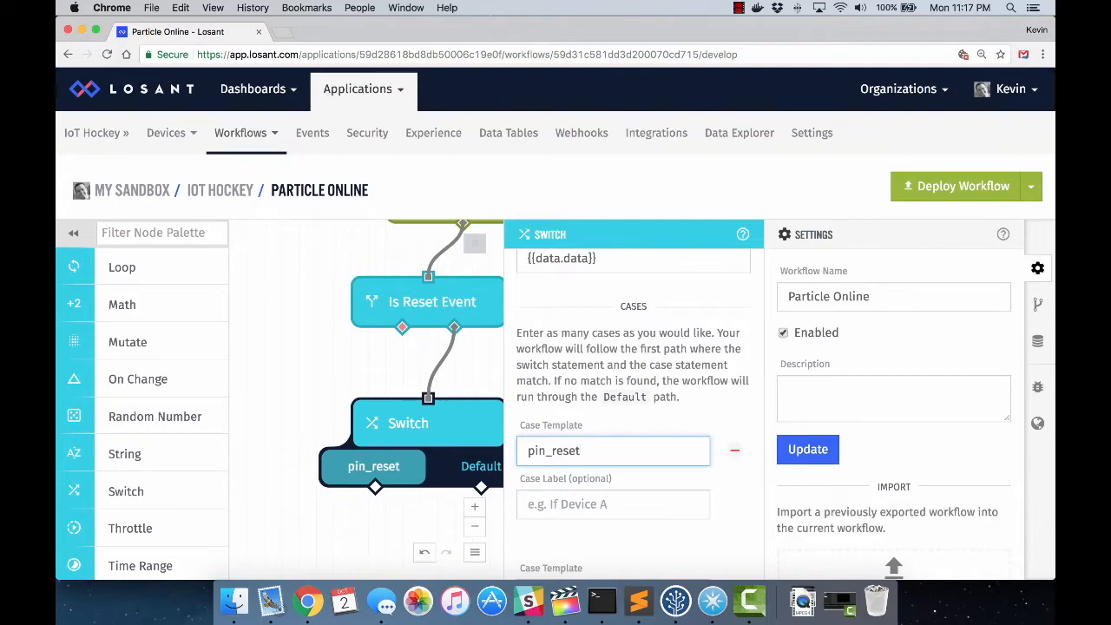
{"action": "scroll", "coordinate": [534, 434], "scroll_direction": "down", "scroll_amount": 3}
{"action": "left_click", "coordinate": [542, 482]}
{"action": "type", "text": "power"}
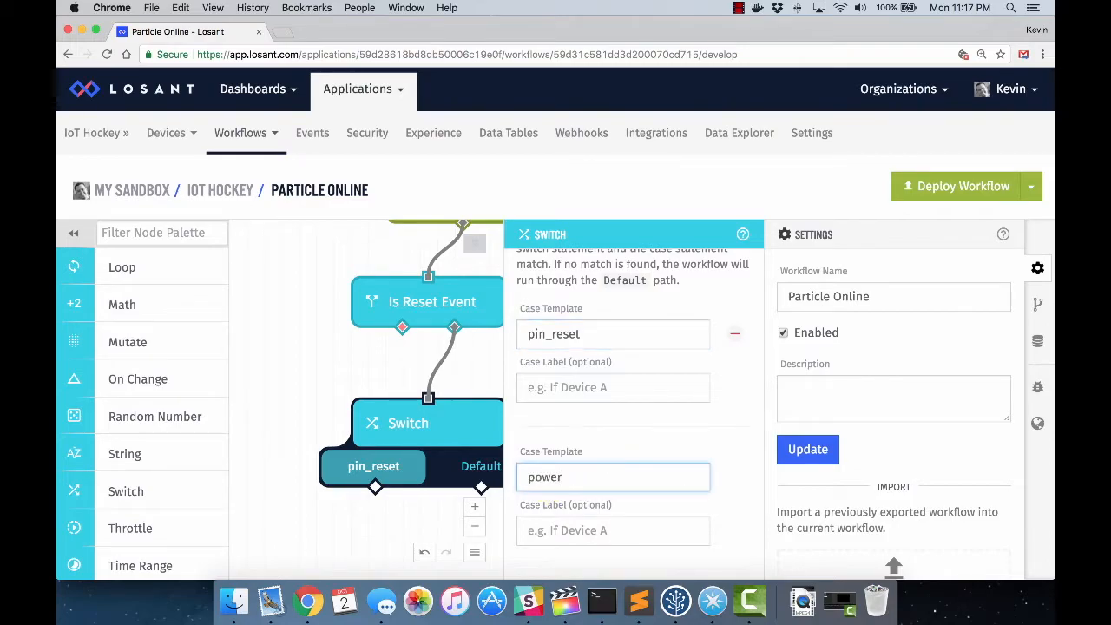
{"action": "type", "text": "_down"}
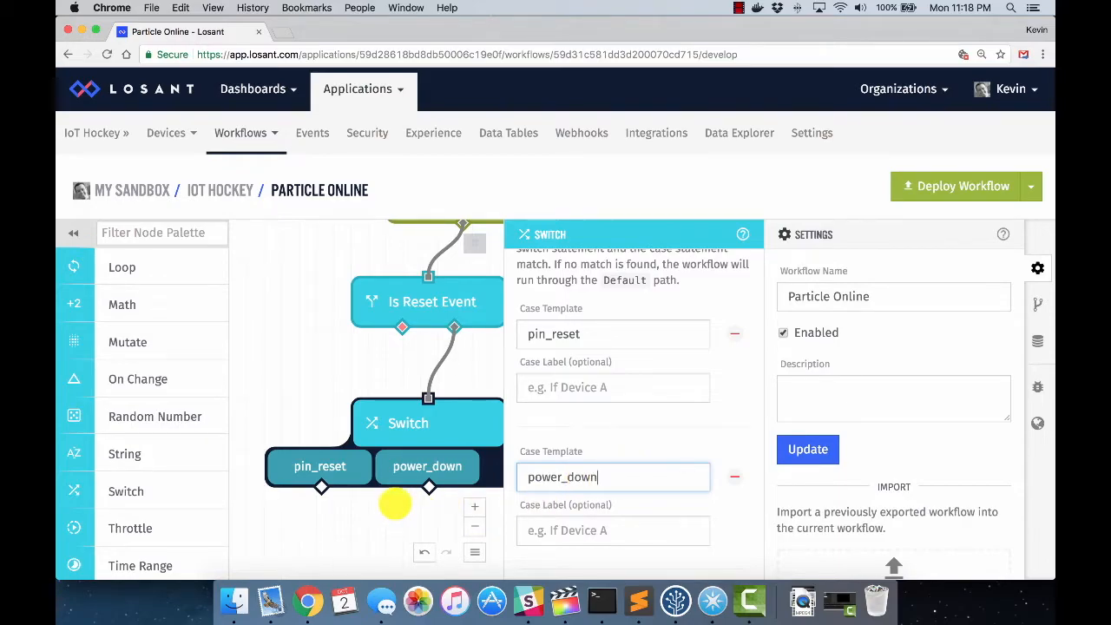
{"action": "left_click", "coordinate": [395, 503]}
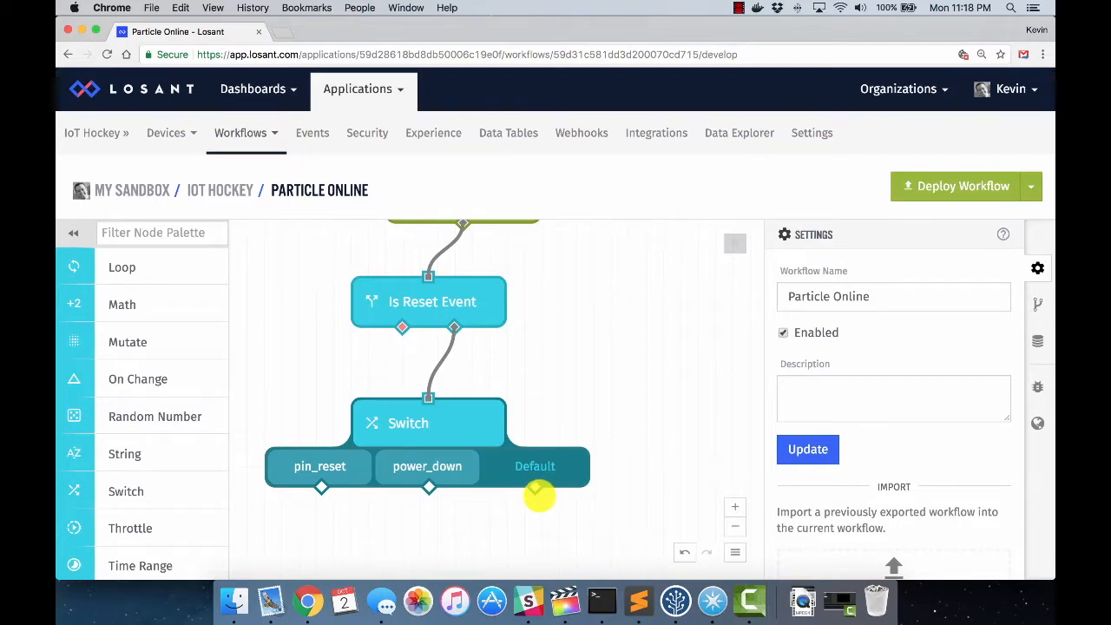
Place a Debug output node below the Switch node and paste two copies of it in a row beside it.
{"action": "scroll", "coordinate": [538, 495], "scroll_direction": "down", "scroll_amount": 3}
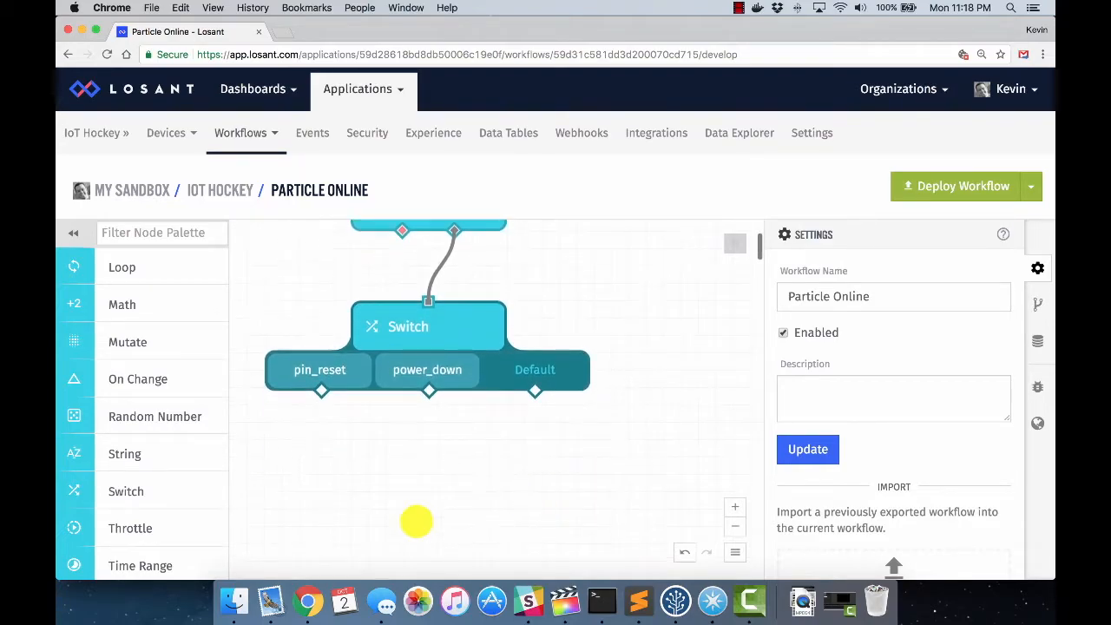
{"action": "scroll", "coordinate": [136, 425], "scroll_direction": "down", "scroll_amount": 15}
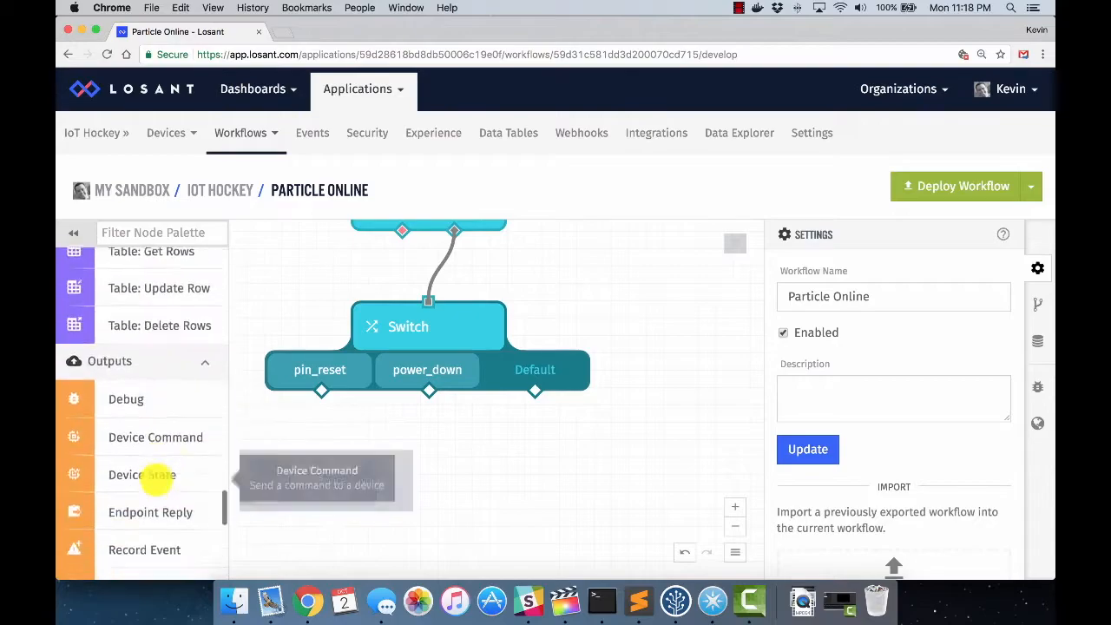
{"action": "left_click_drag", "start_coordinate": [124, 329], "coordinate": [316, 486]}
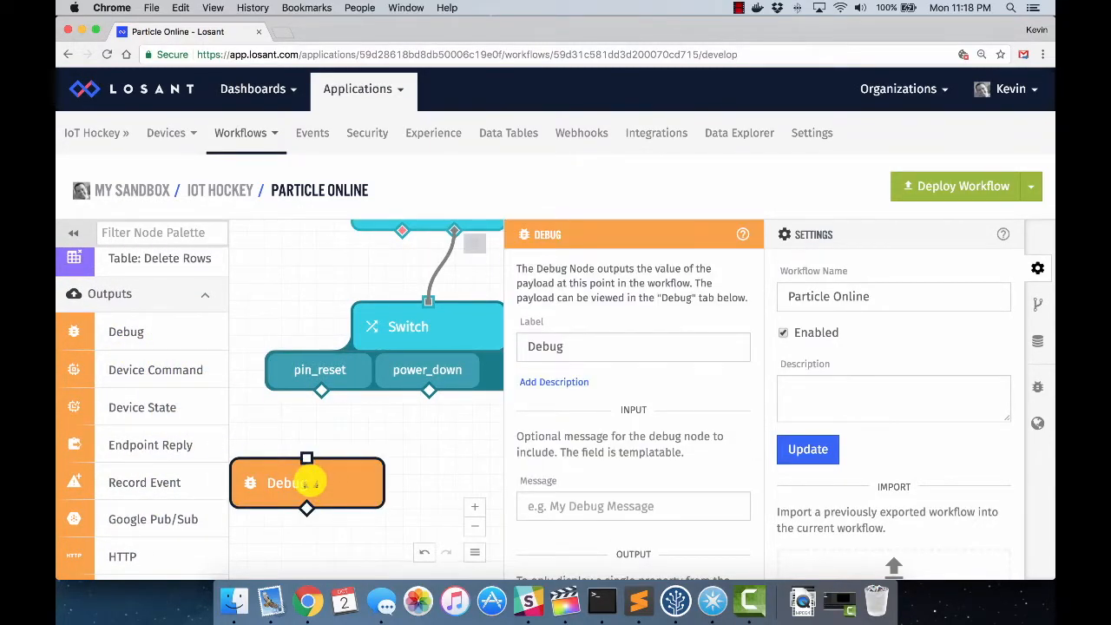
{"action": "left_click", "coordinate": [416, 462]}
{"action": "left_click", "coordinate": [314, 493]}
{"action": "key", "text": "super+v"}
{"action": "left_click_drag", "start_coordinate": [339, 495], "coordinate": [490, 483]}
{"action": "key", "text": "super+v"}
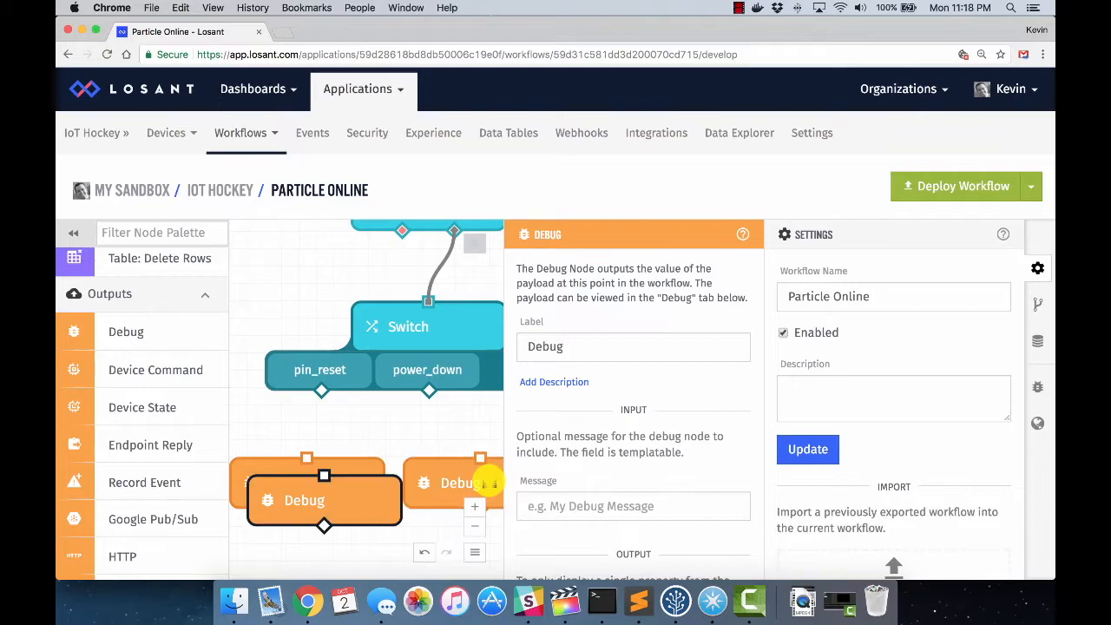
{"action": "left_click_drag", "start_coordinate": [359, 513], "coordinate": [658, 493]}
Connect the Switch's pin_reset, power_down and Default outputs each to its own Debug node, keeping the three nodes side by side.
{"action": "left_click", "coordinate": [305, 412]}
{"action": "left_click_drag", "start_coordinate": [321, 390], "coordinate": [306, 457]}
{"action": "left_click_drag", "start_coordinate": [428, 390], "coordinate": [447, 480]}
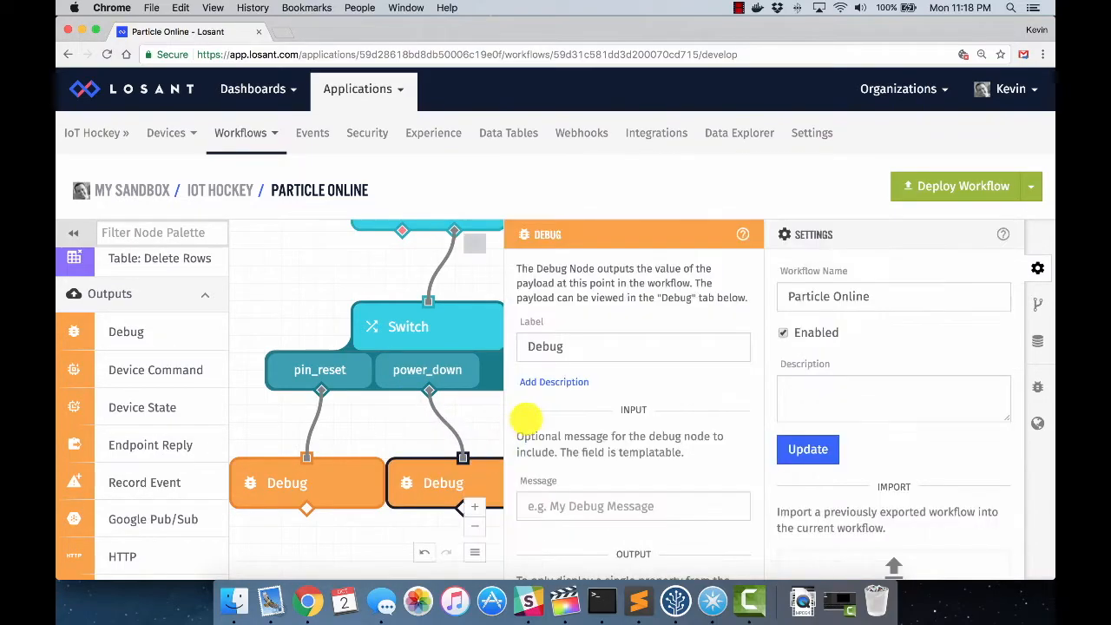
{"action": "left_click", "coordinate": [503, 375]}
{"action": "left_click", "coordinate": [487, 417]}
{"action": "left_click_drag", "start_coordinate": [535, 390], "coordinate": [653, 457]}
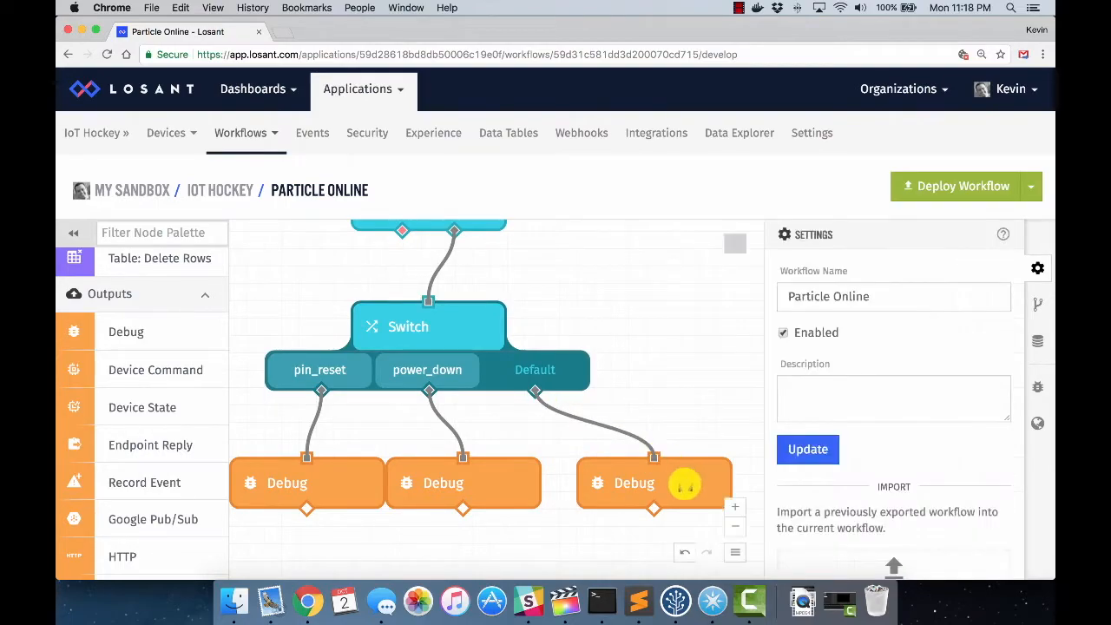
{"action": "left_click", "coordinate": [657, 484]}
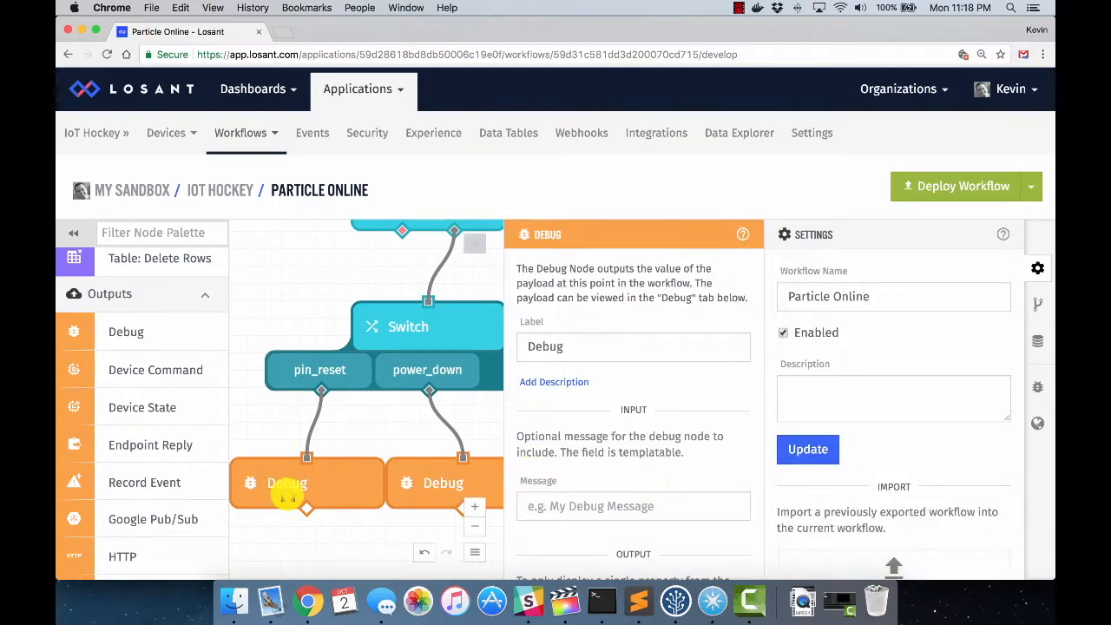
Set the message of the Debug node under pin_reset to "You hit the reset button".
{"action": "left_click", "coordinate": [292, 488]}
{"action": "left_click", "coordinate": [571, 504]}
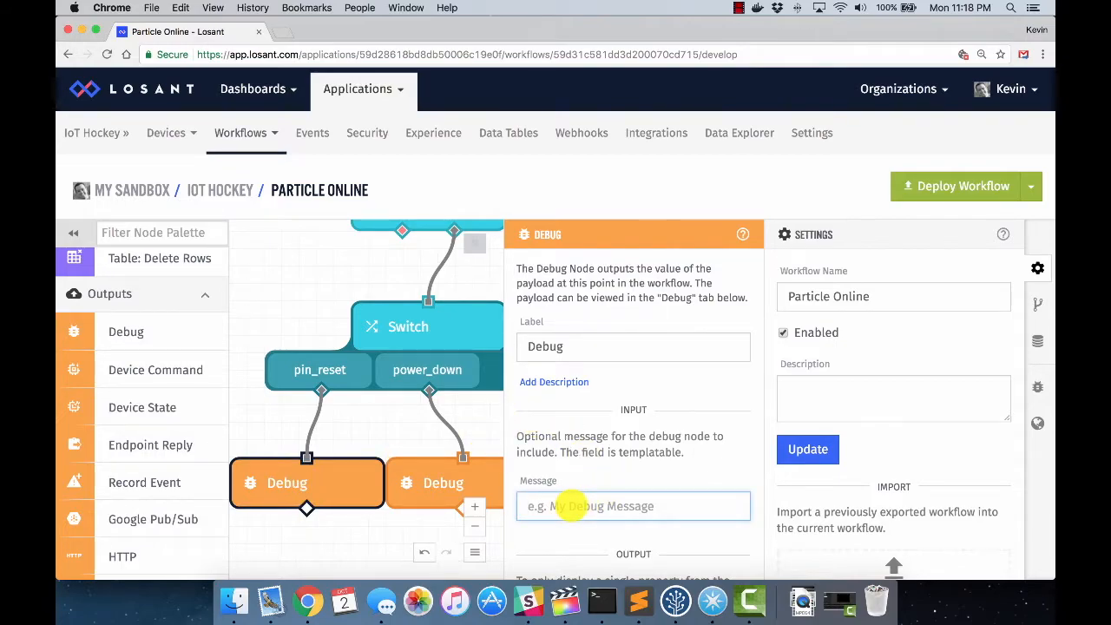
{"action": "type", "text": "You hit the "}
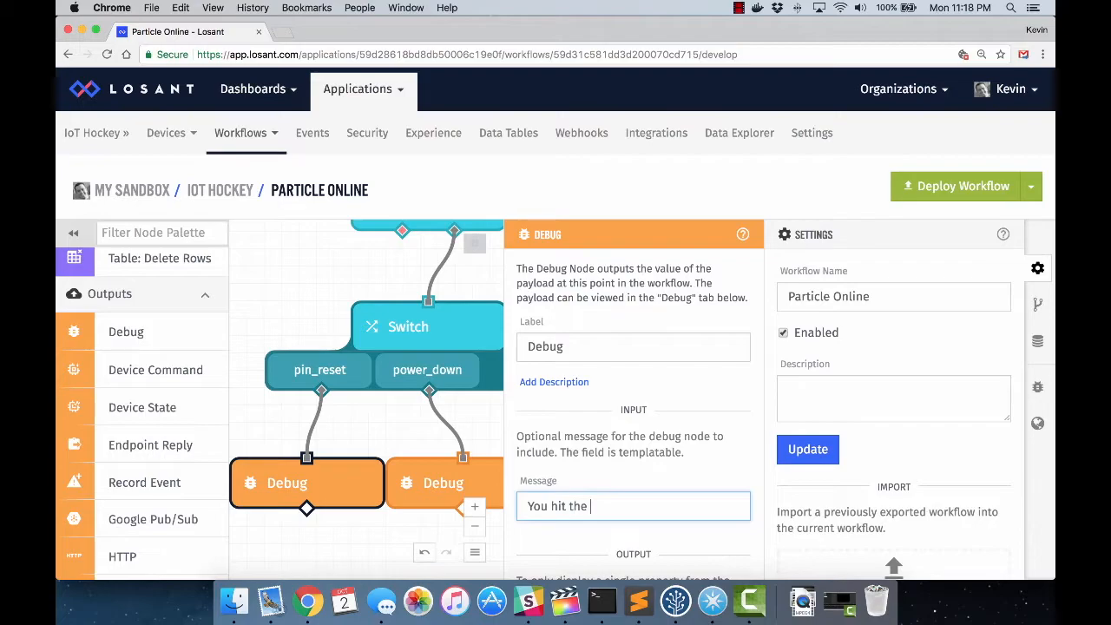
{"action": "type", "text": "reset button"}
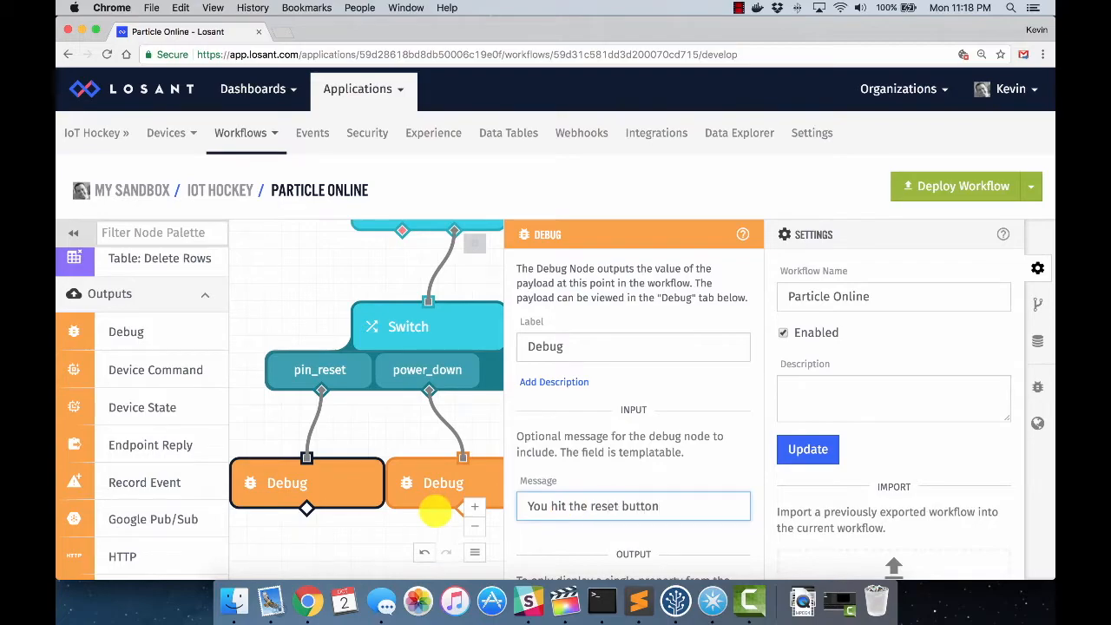
Set the message of the Debug node under power_down to "You removed and reapplied power".
{"action": "left_click", "coordinate": [425, 494]}
{"action": "left_click", "coordinate": [561, 511]}
{"action": "type", "text": "You removed and reapplied power"}
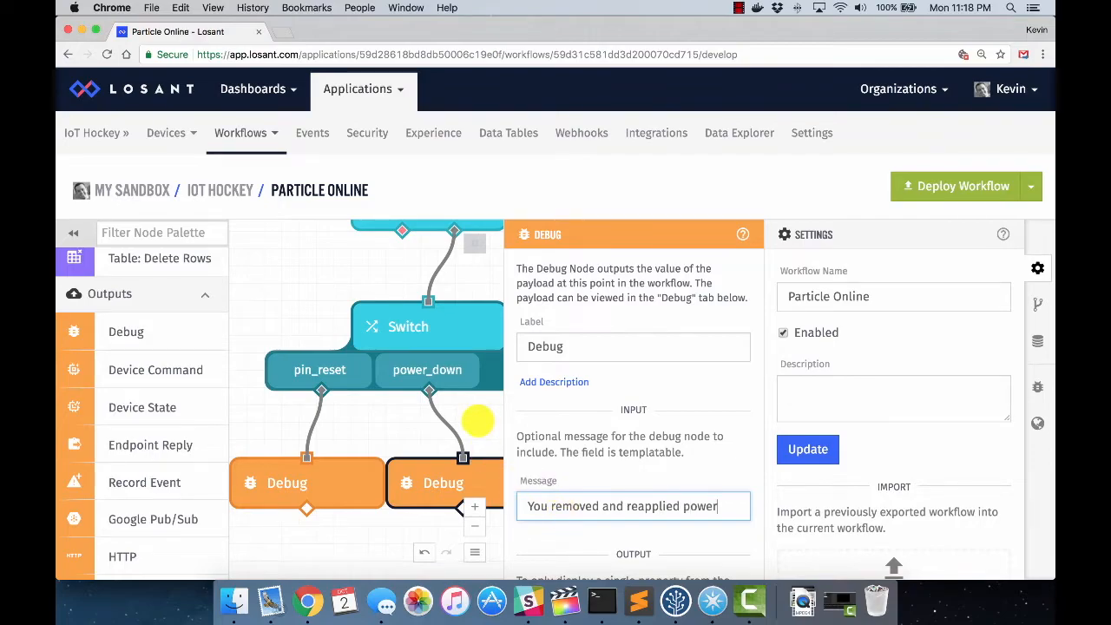
{"action": "left_click", "coordinate": [480, 420]}
Set the message of the Debug node on the Default path to "I don't know what you did".
{"action": "left_click", "coordinate": [623, 486]}
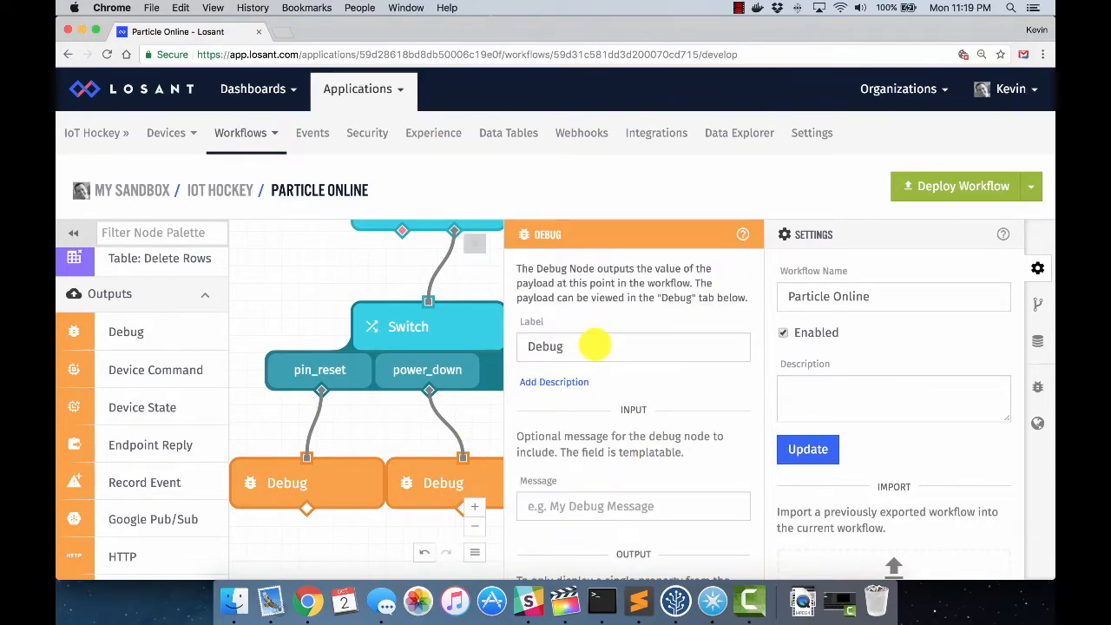
{"action": "left_click", "coordinate": [572, 507]}
{"action": "type", "text": "I don't know what you did"}
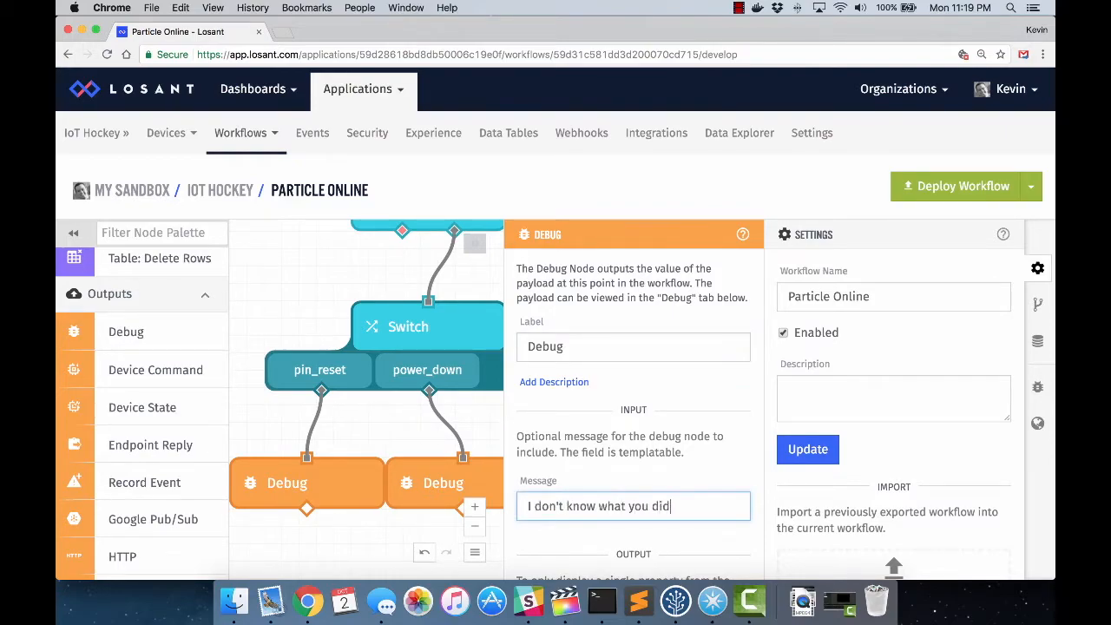
{"action": "left_click", "coordinate": [472, 426]}
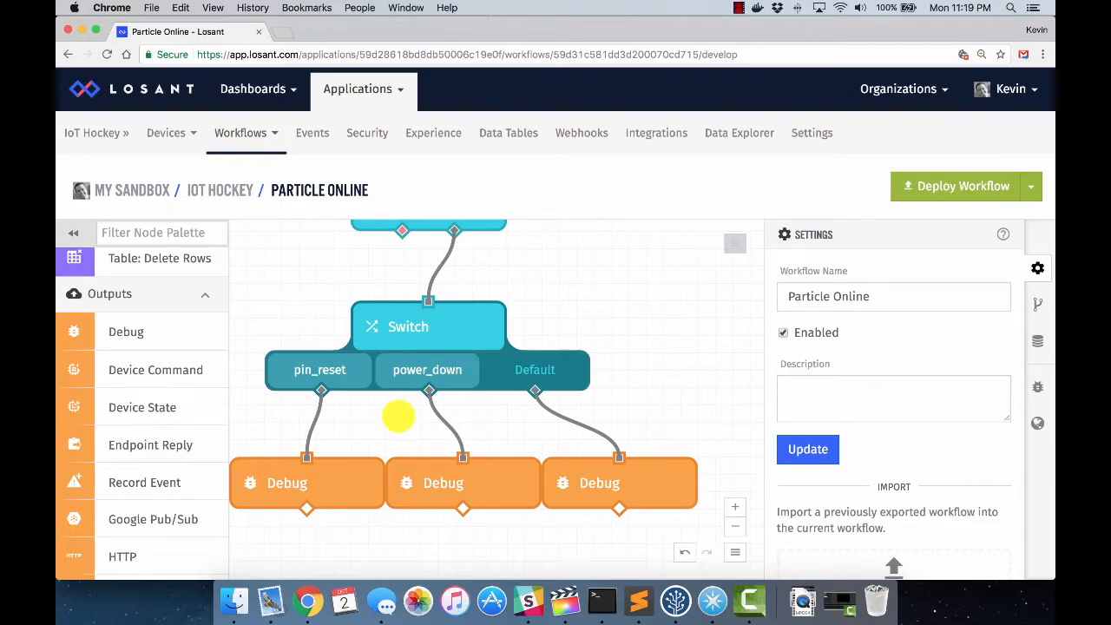
{"action": "scroll", "coordinate": [398, 428], "scroll_direction": "up", "scroll_amount": 3}
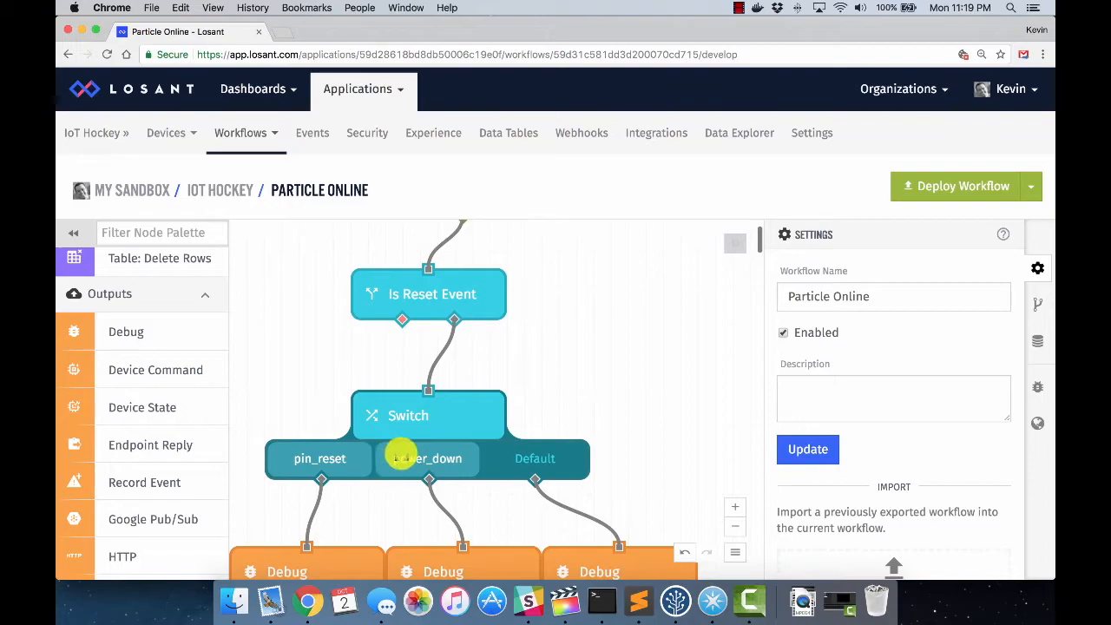
{"action": "scroll", "coordinate": [400, 455], "scroll_direction": "up", "scroll_amount": 3}
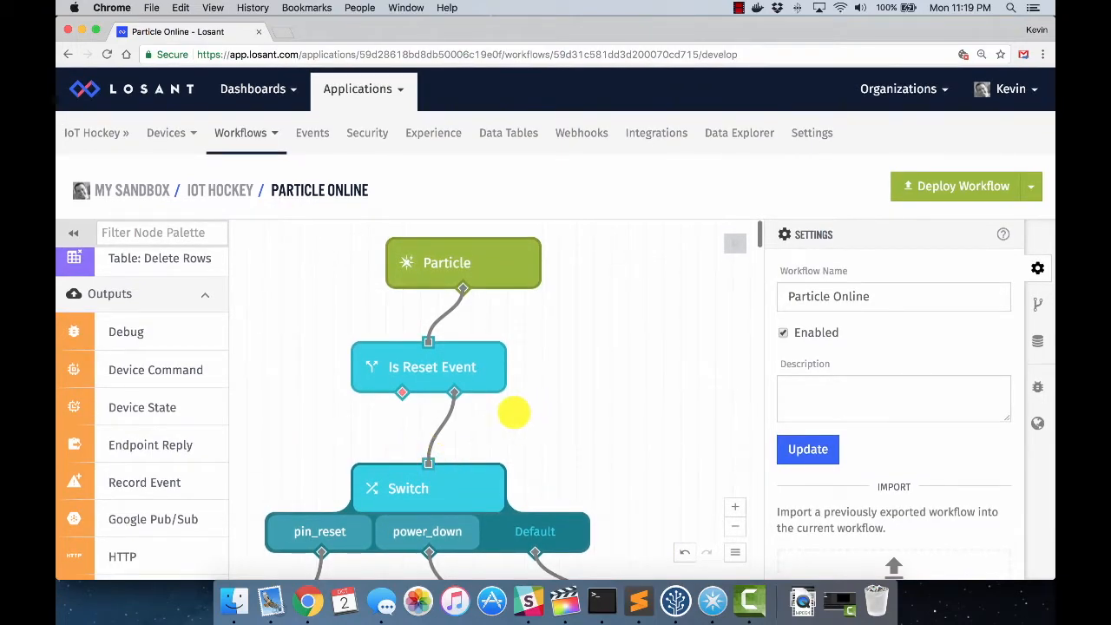
{"action": "left_click_drag", "start_coordinate": [454, 395], "coordinate": [678, 458]}
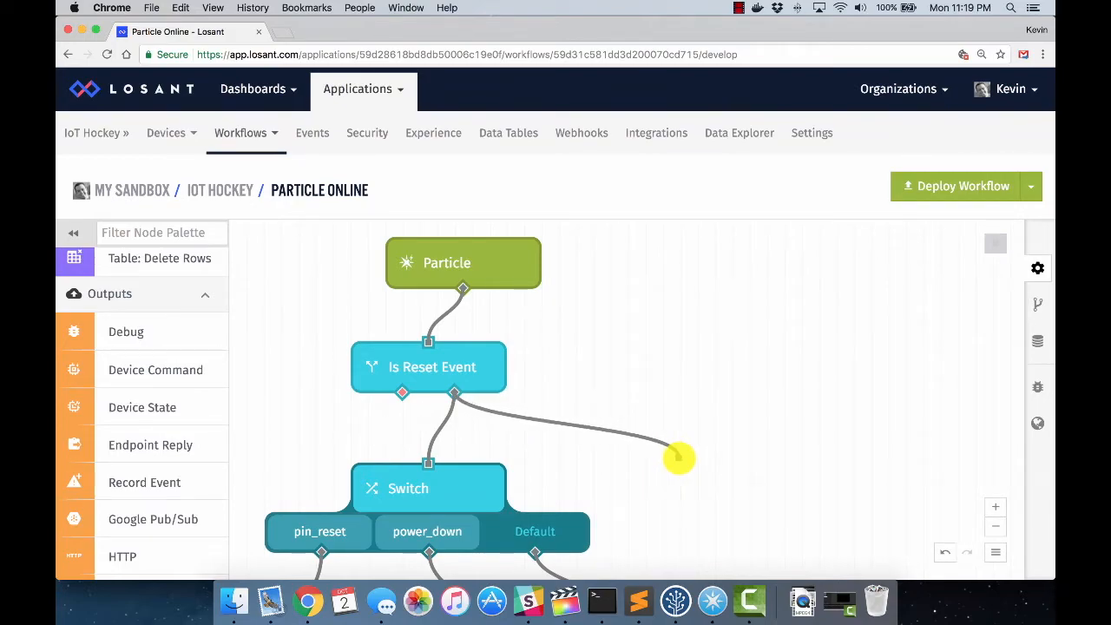
{"action": "left_click_drag", "start_coordinate": [568, 443], "coordinate": [489, 422]}
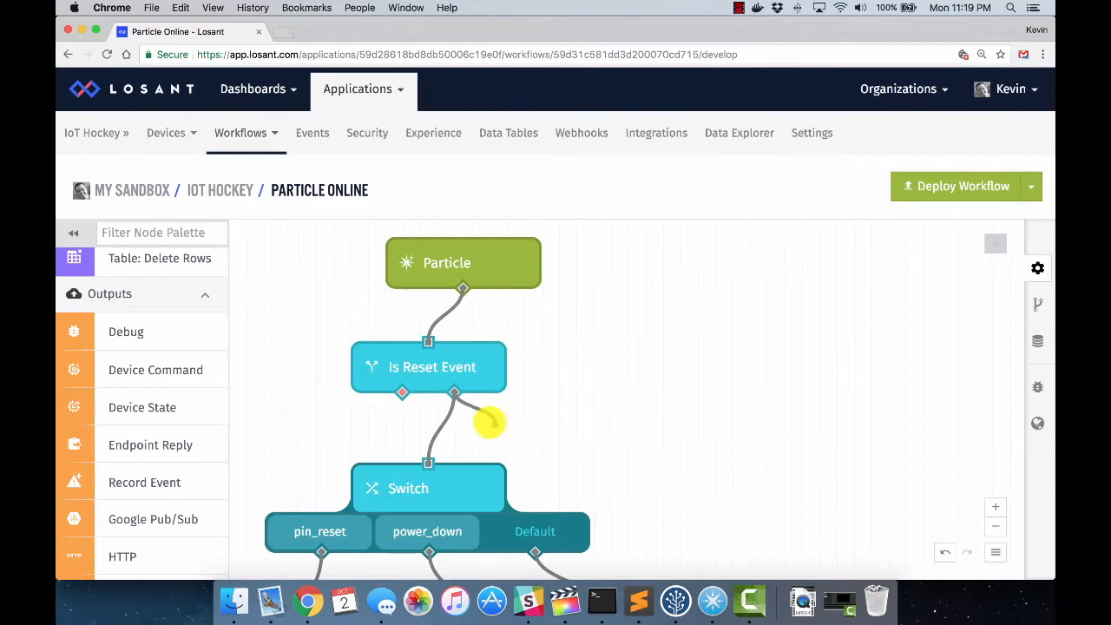
{"action": "left_click", "coordinate": [484, 419]}
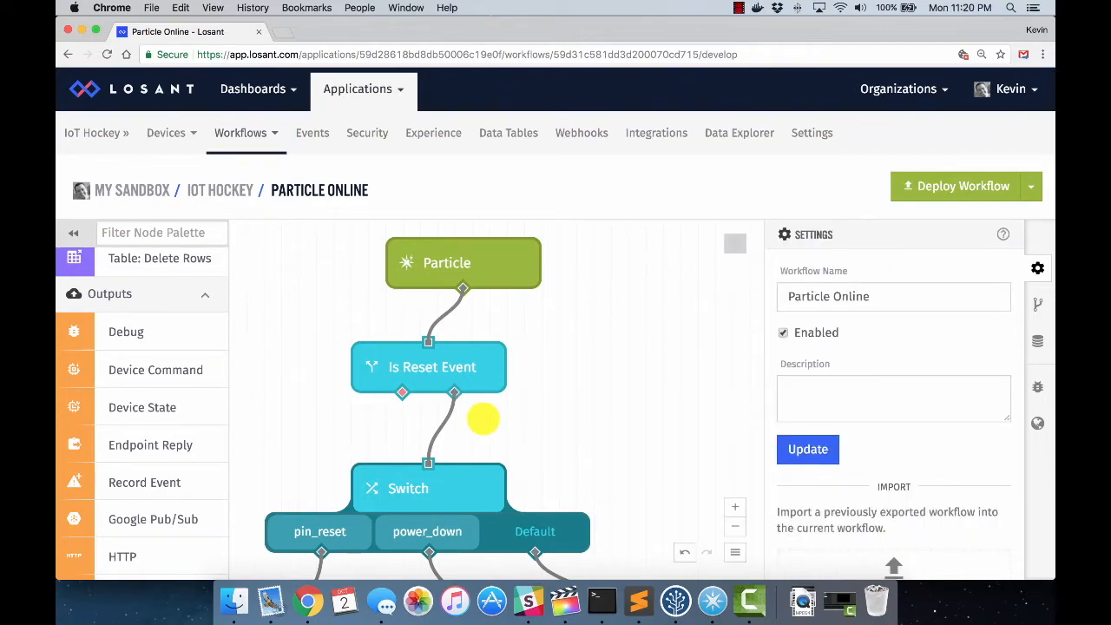
Deploy the Particle Online workflow.
{"action": "scroll", "coordinate": [484, 419], "scroll_direction": "down", "scroll_amount": 3}
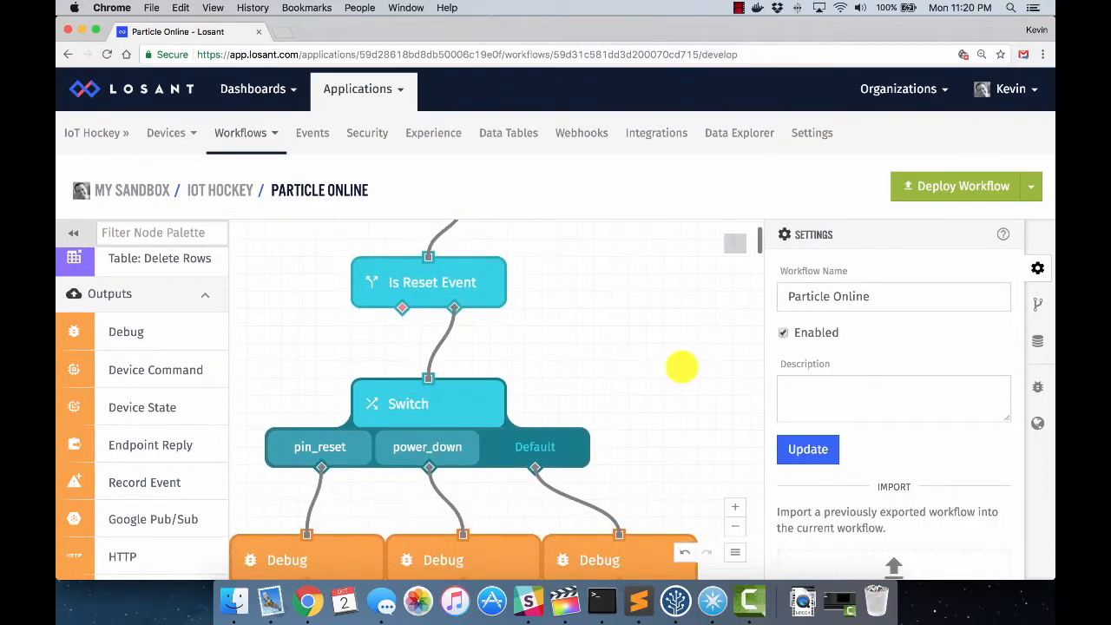
{"action": "left_click", "coordinate": [945, 187]}
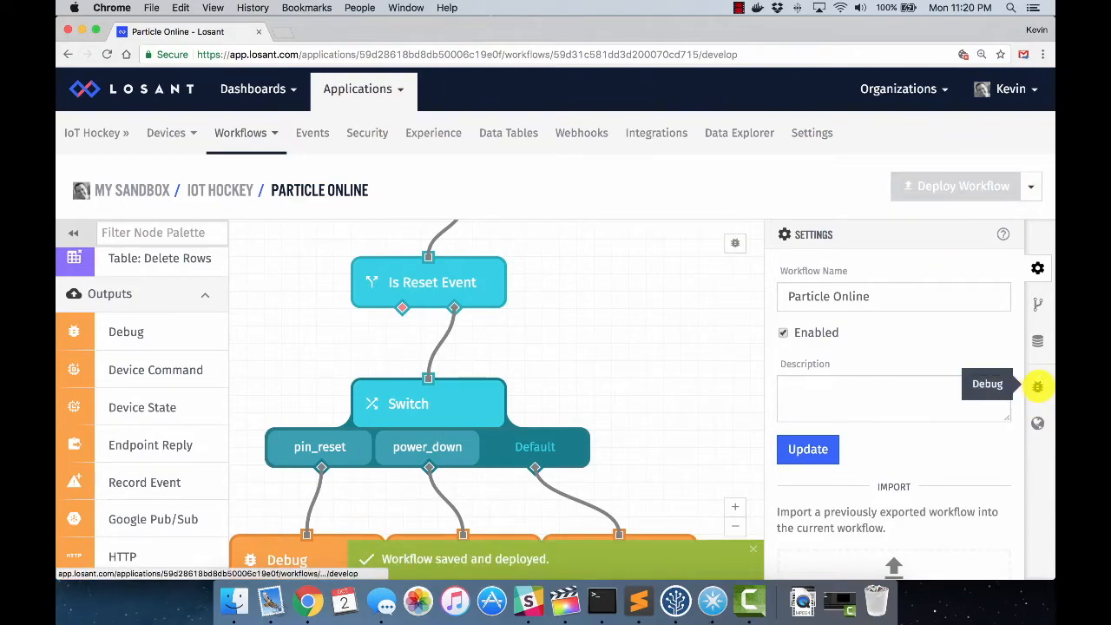
Examine the workflow's debug output for a power cycle, clearing the log before examining the output for a reset button press.
{"action": "left_click", "coordinate": [1037, 386]}
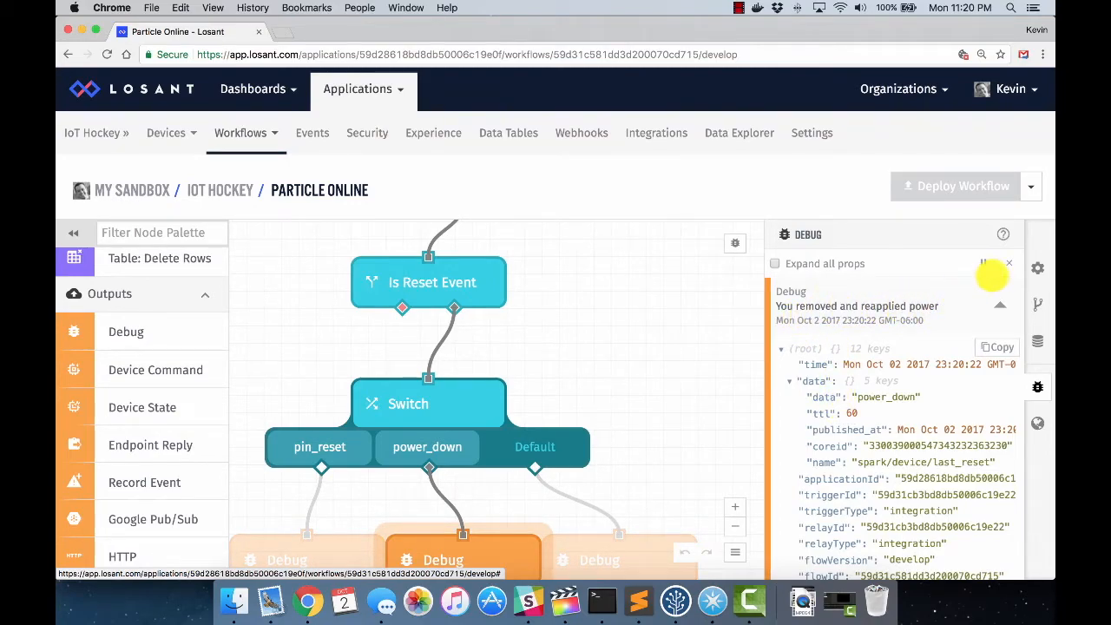
{"action": "left_click", "coordinate": [1007, 263]}
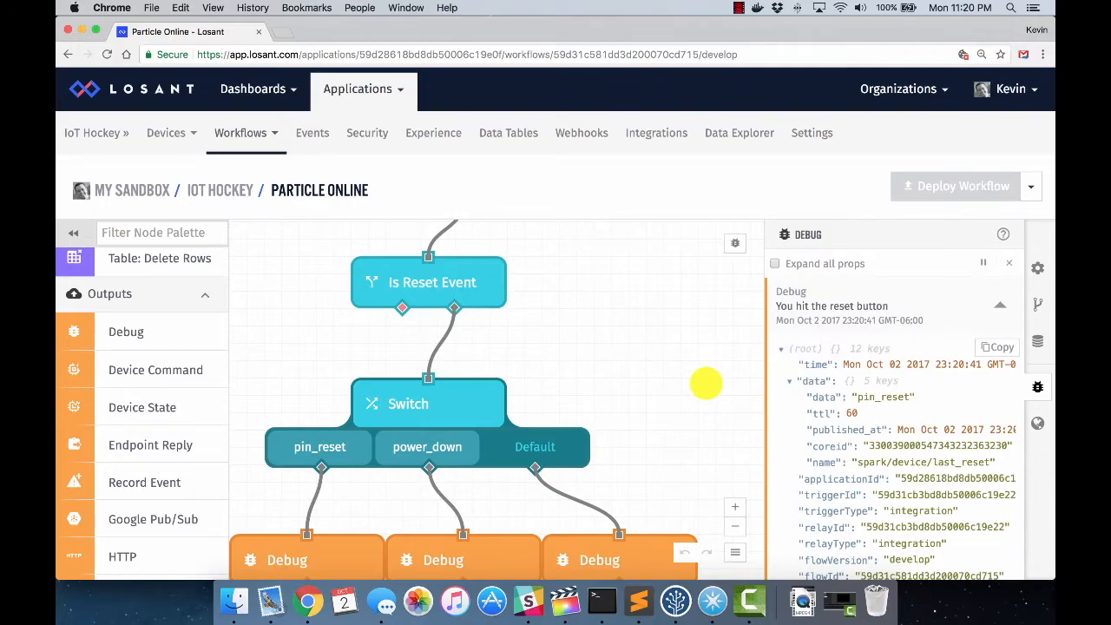
{"action": "mouse_move", "coordinate": [810, 305]}
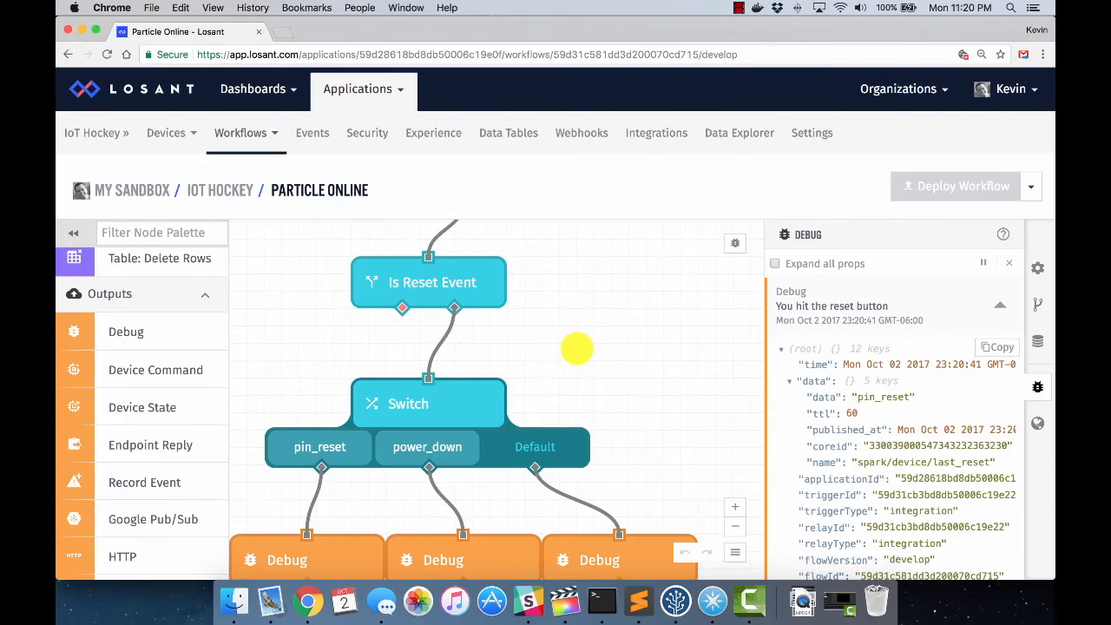
{"action": "scroll", "coordinate": [577, 348], "scroll_direction": "up", "scroll_amount": 3}
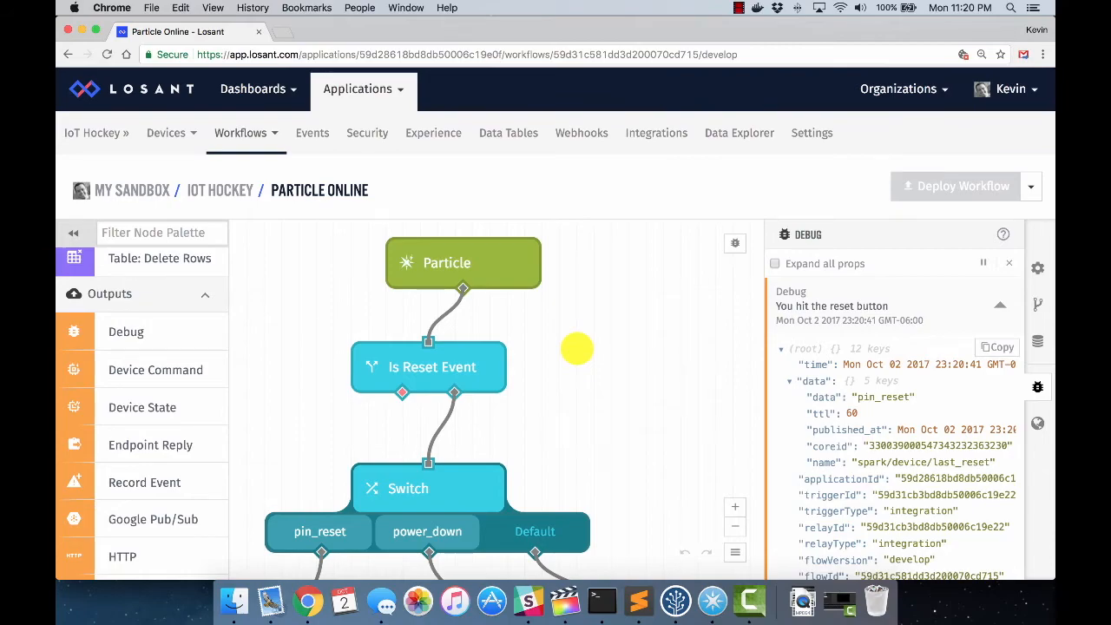
{"action": "scroll", "coordinate": [577, 348], "scroll_direction": "down", "scroll_amount": 5}
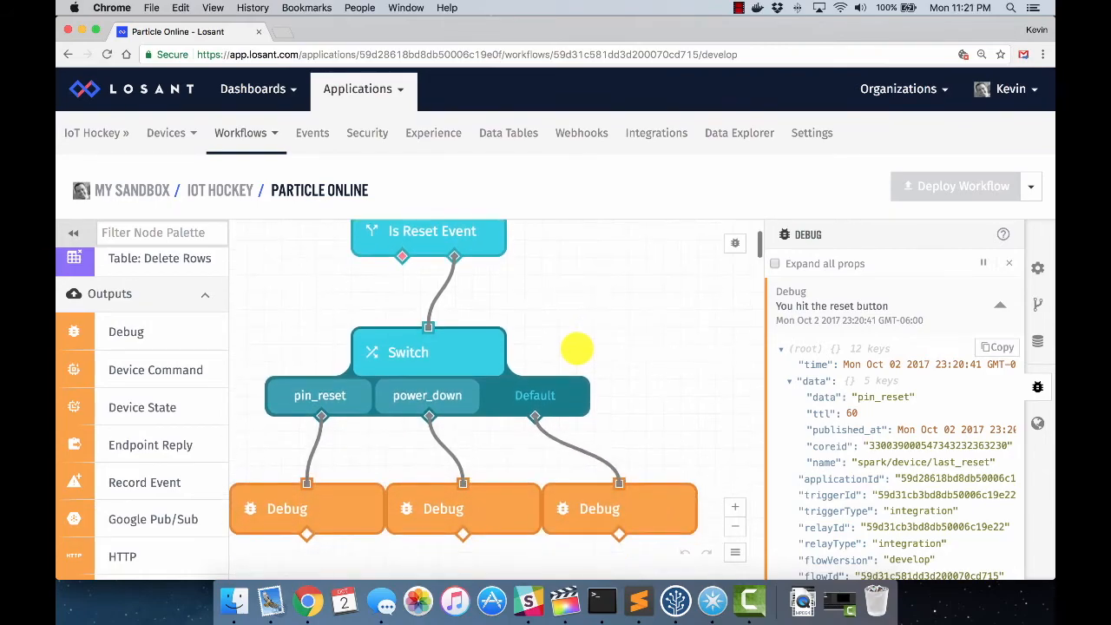